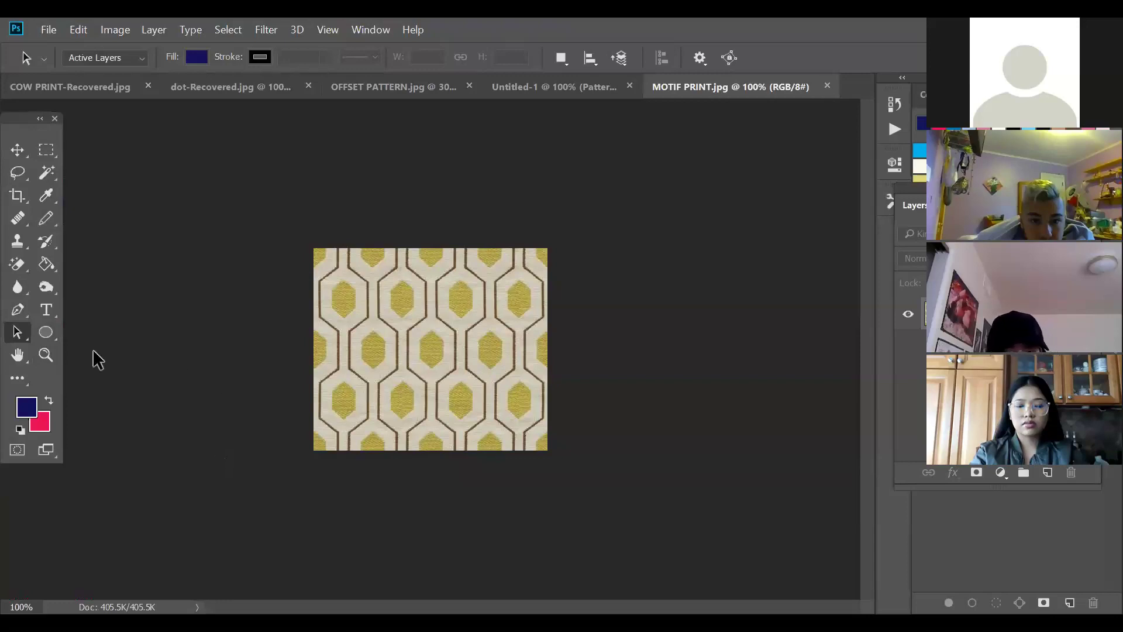
Display the rulers around the MOTIF PRINT.jpg canvas at 200% magnification
{"action": "left_click", "coordinate": [45, 355]}
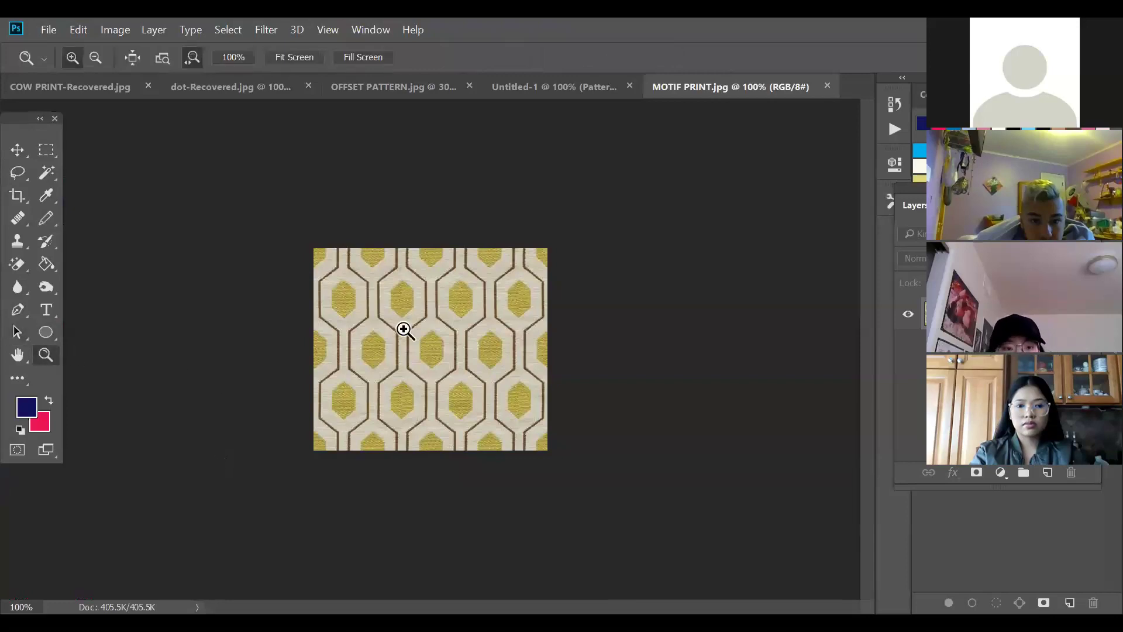
{"action": "left_click", "coordinate": [404, 329]}
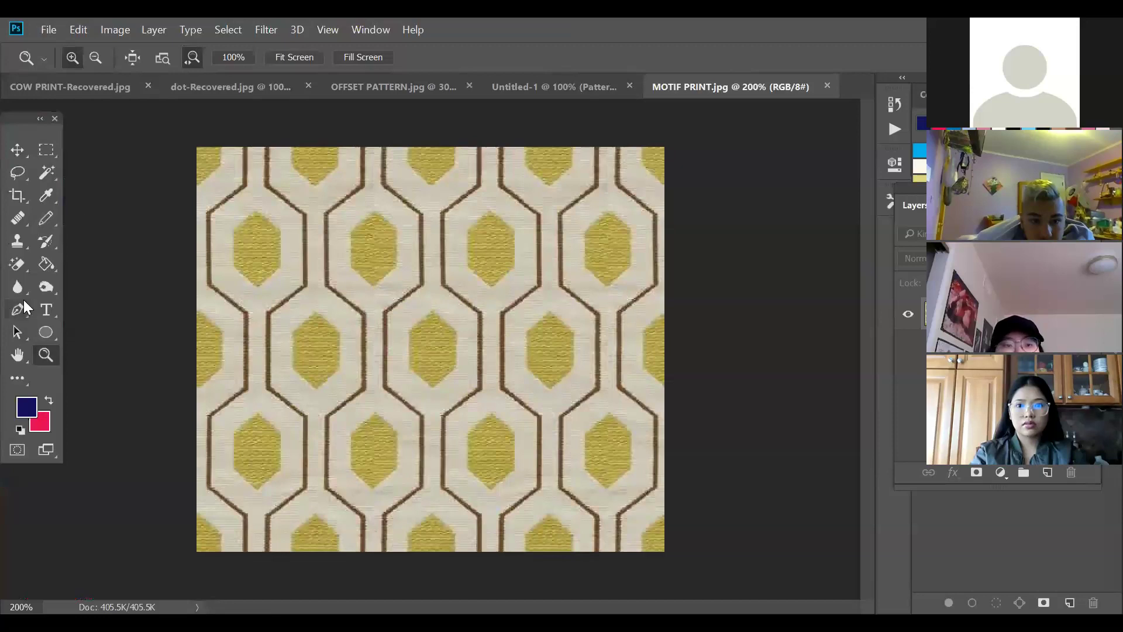
{"action": "left_click", "coordinate": [16, 331]}
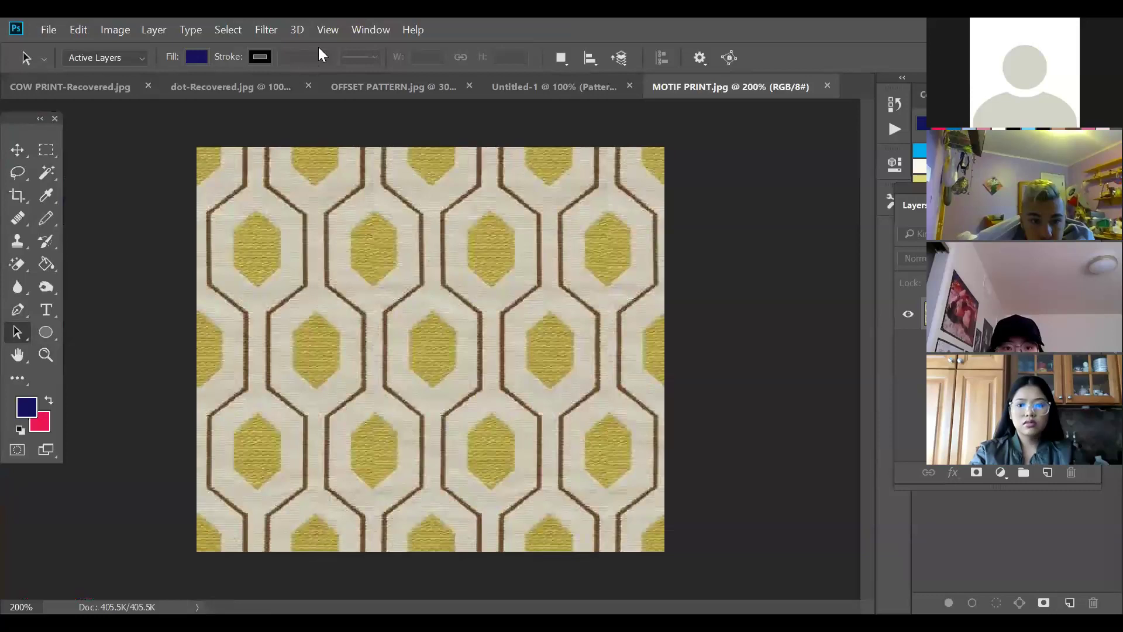
{"action": "left_click", "coordinate": [327, 30]}
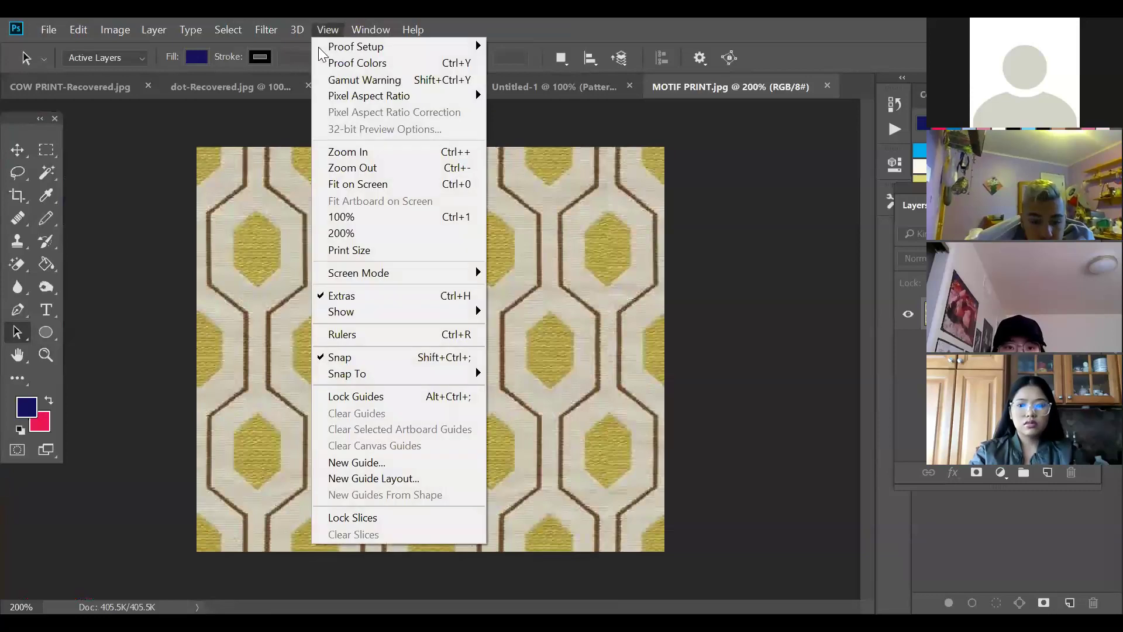
{"action": "left_click", "coordinate": [397, 335]}
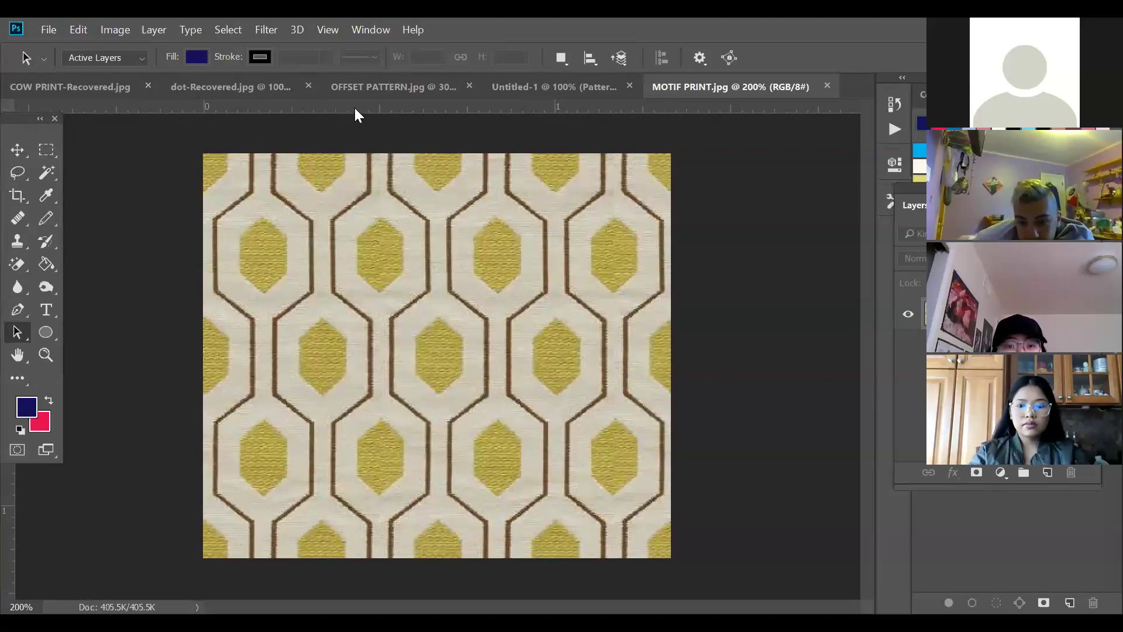
Place two horizontal guides, one just above the first full row of yellow motifs and one just below the second full row
{"action": "left_click_drag", "start_coordinate": [355, 109], "coordinate": [368, 193]}
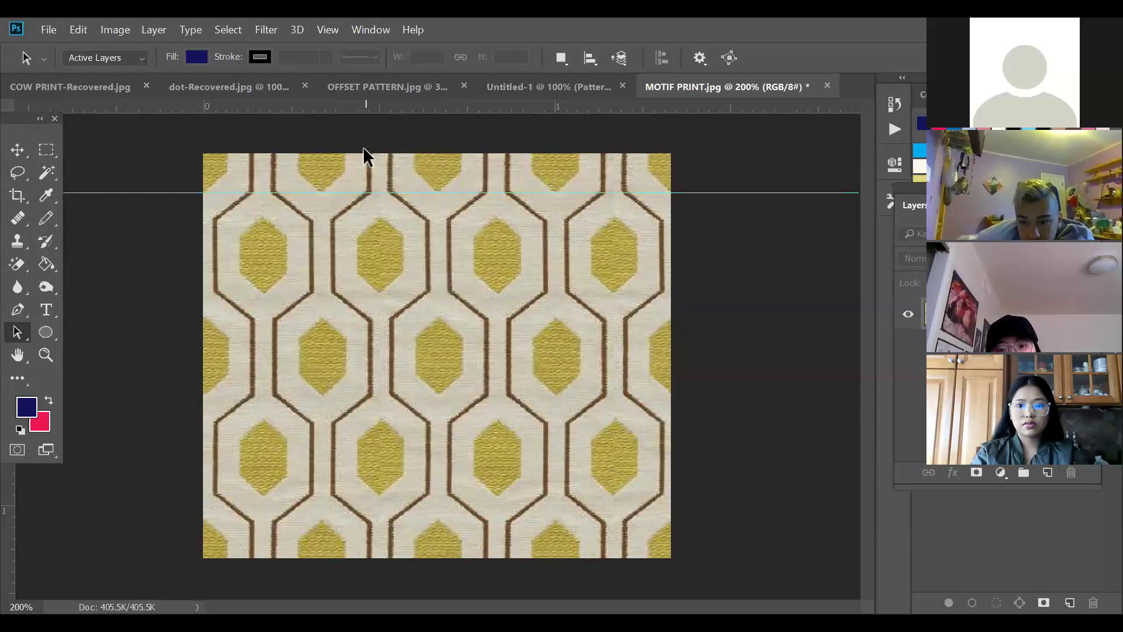
{"action": "left_click_drag", "start_coordinate": [429, 113], "coordinate": [460, 457]}
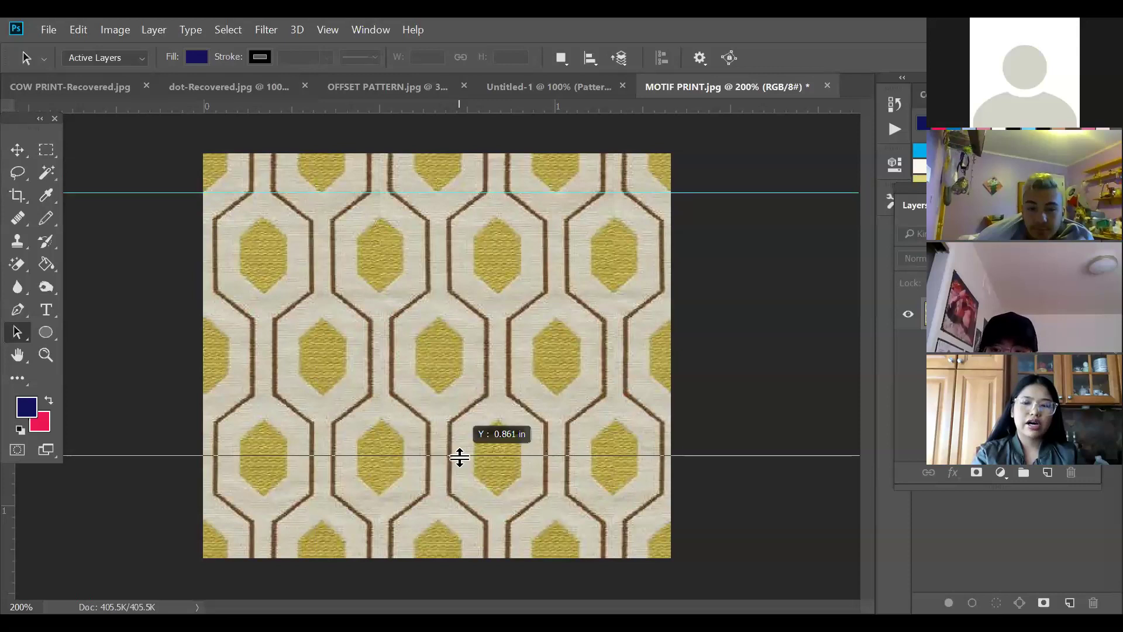
{"action": "left_click_drag", "start_coordinate": [460, 457], "coordinate": [456, 398]}
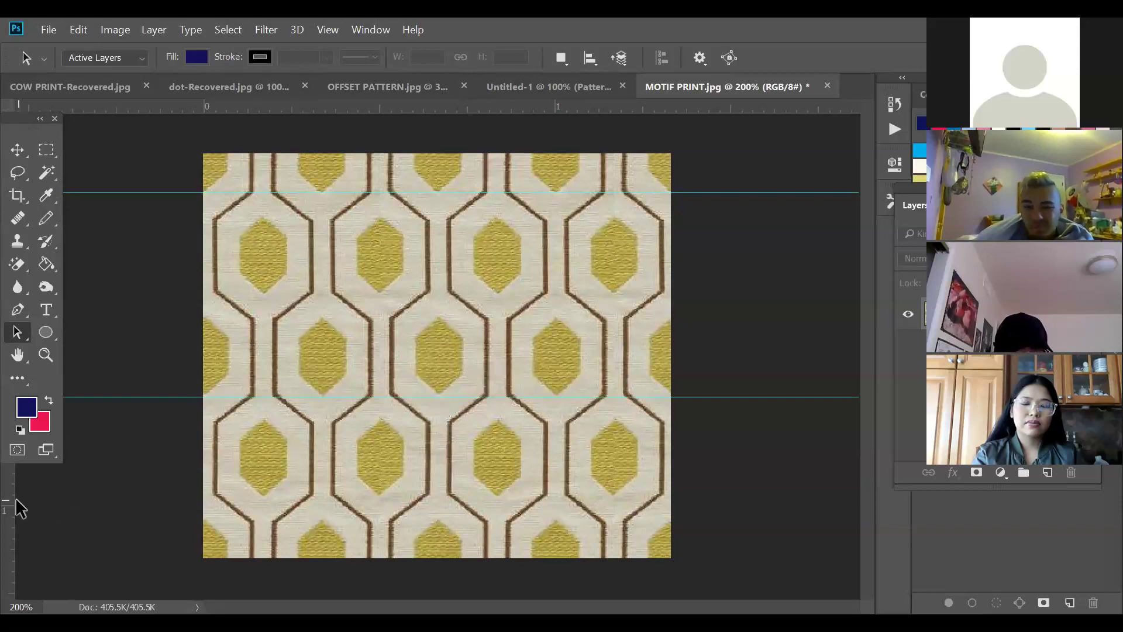
Place two vertical guides through the centres of the first and third yellow motifs in the upper full row, the second at about 0.834 in
{"action": "left_click_drag", "start_coordinate": [8, 485], "coordinate": [263, 510]}
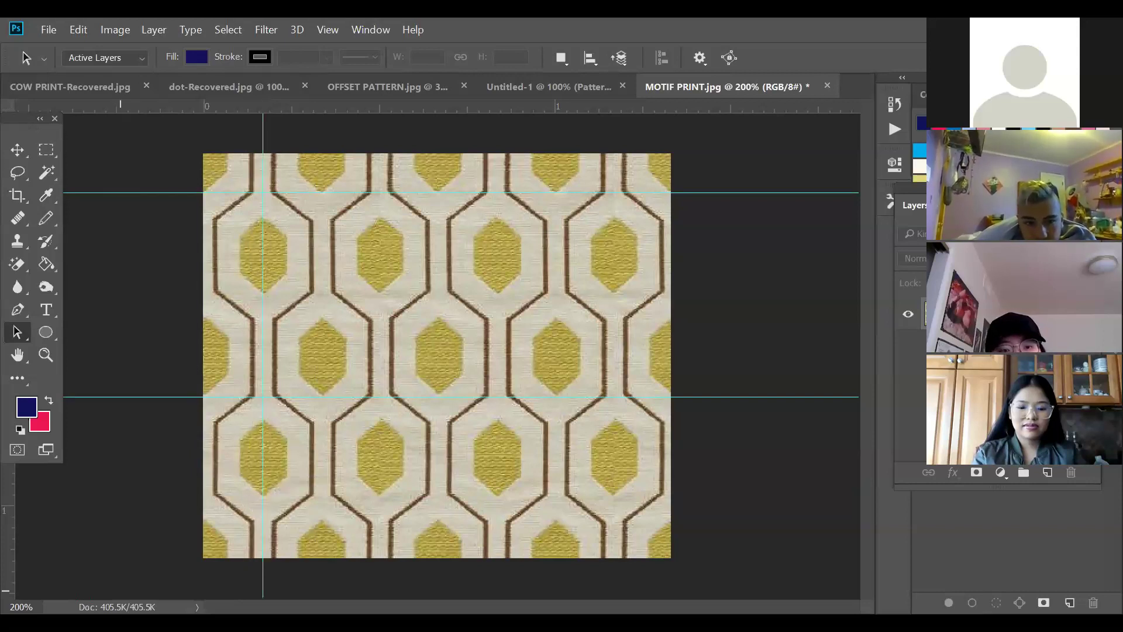
{"action": "left_click_drag", "start_coordinate": [8, 483], "coordinate": [497, 530]}
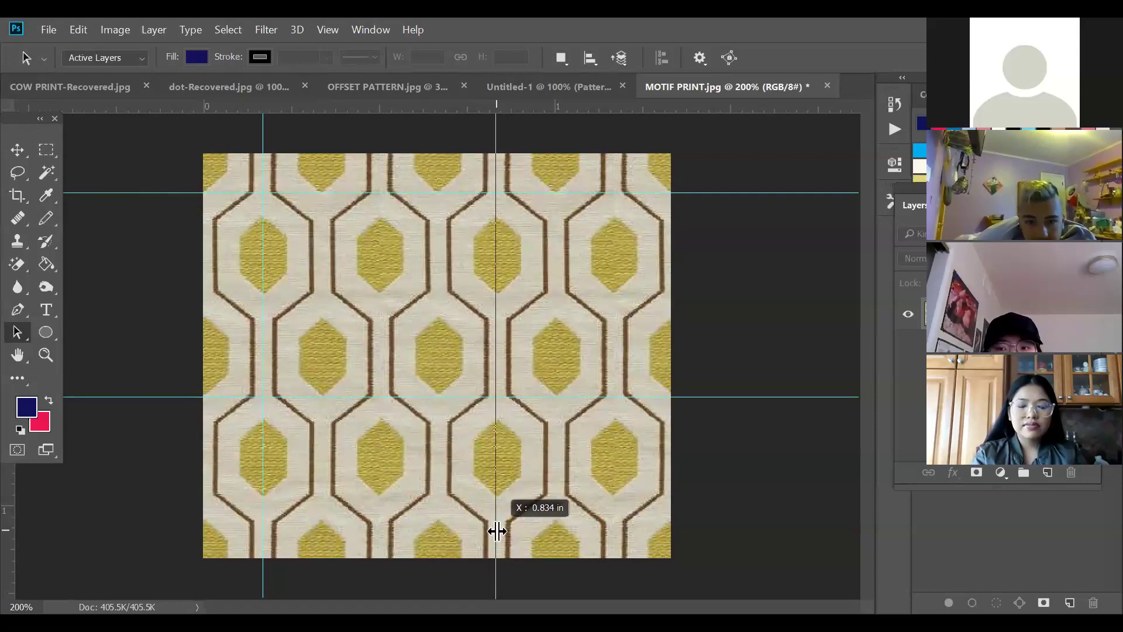
{"action": "left_click_drag", "start_coordinate": [497, 531], "coordinate": [496, 532]}
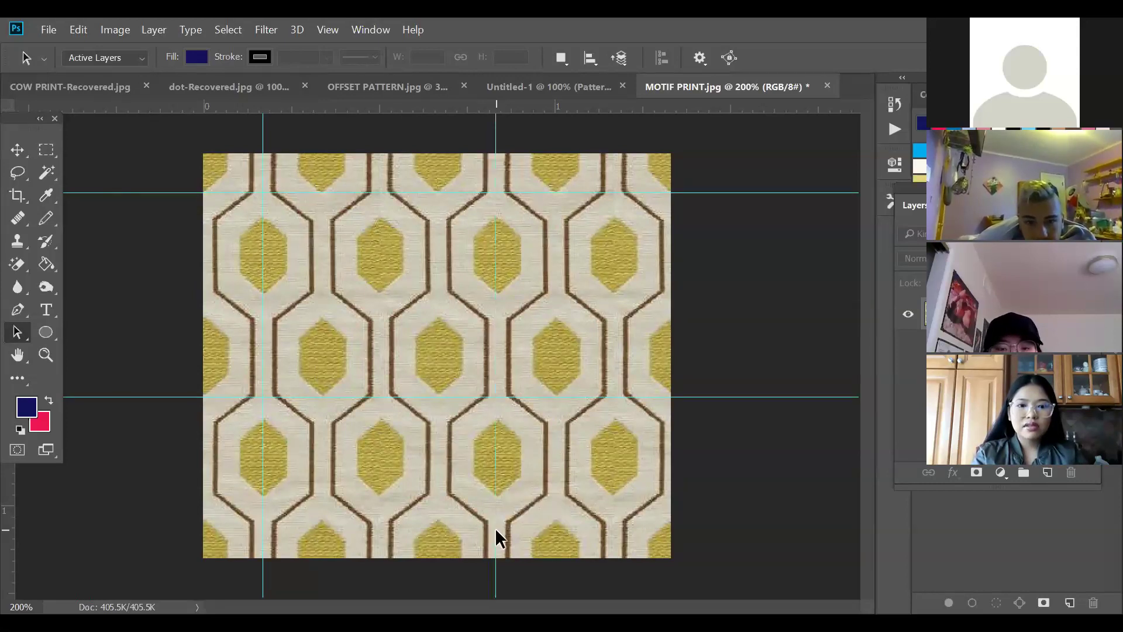
{"action": "left_click", "coordinate": [15, 200]}
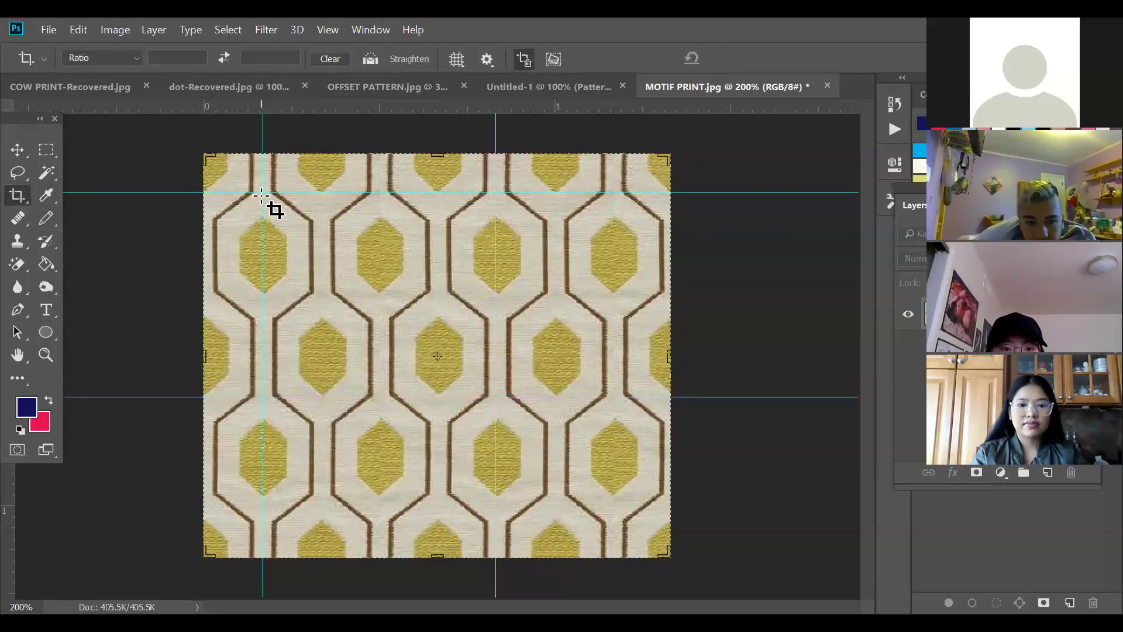
{"action": "left_click", "coordinate": [263, 191]}
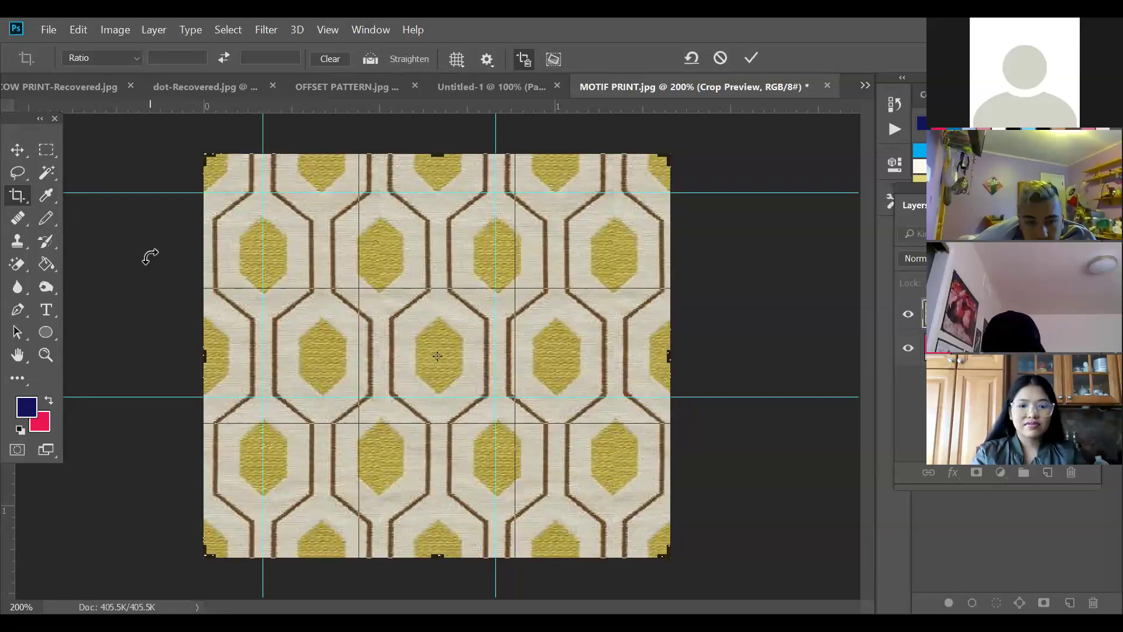
{"action": "left_click_drag", "start_coordinate": [132, 263], "coordinate": [90, 257]}
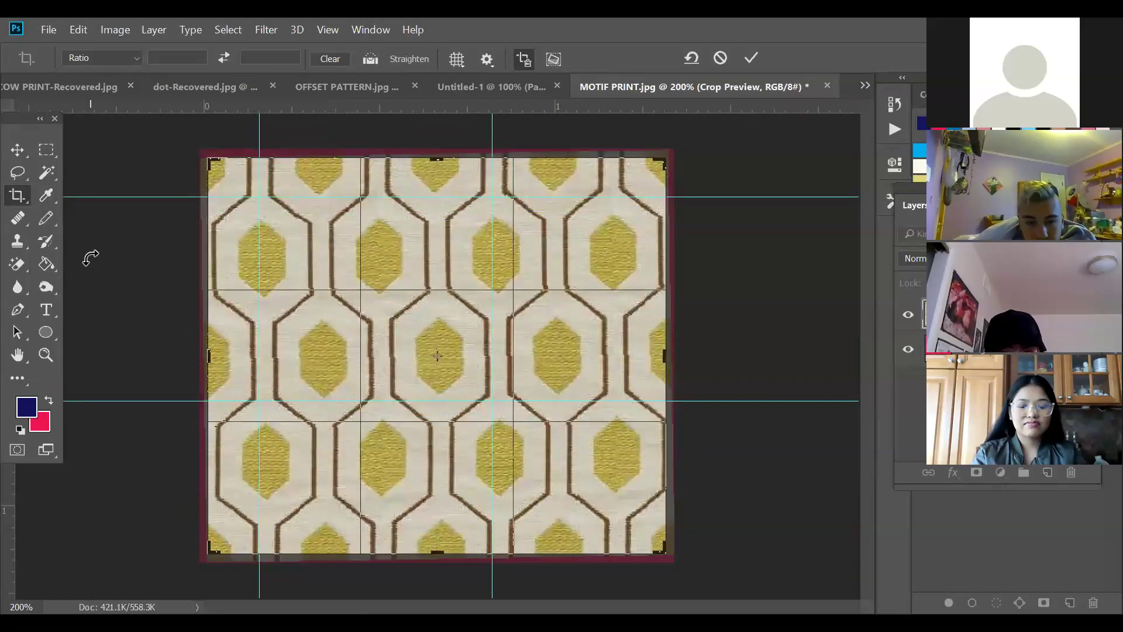
{"action": "left_click", "coordinate": [17, 333]}
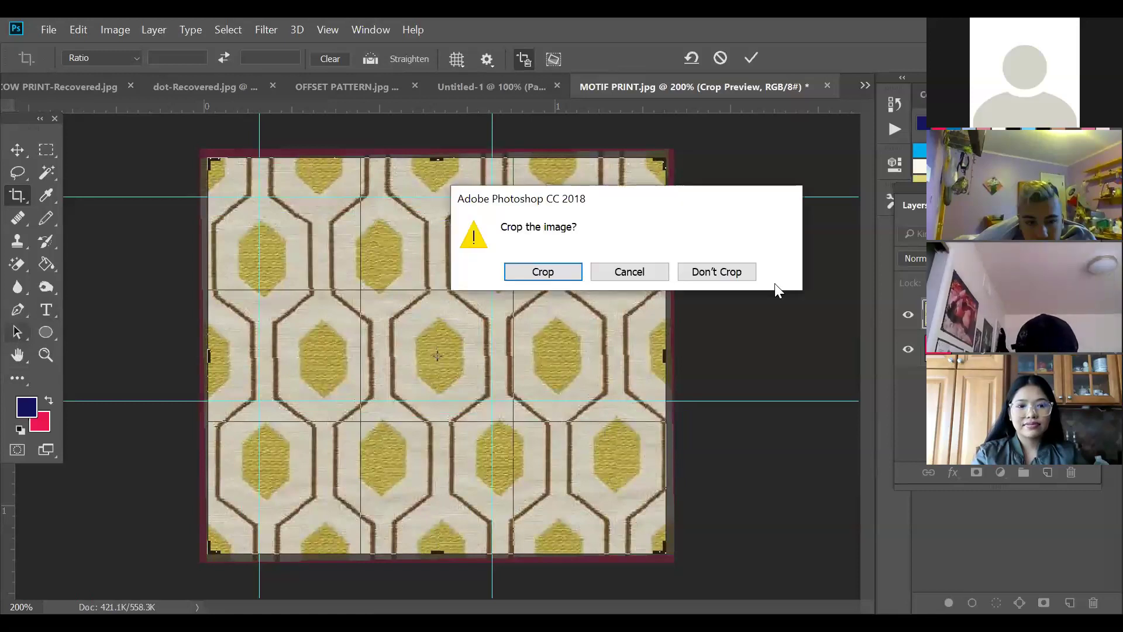
{"action": "left_click", "coordinate": [736, 275]}
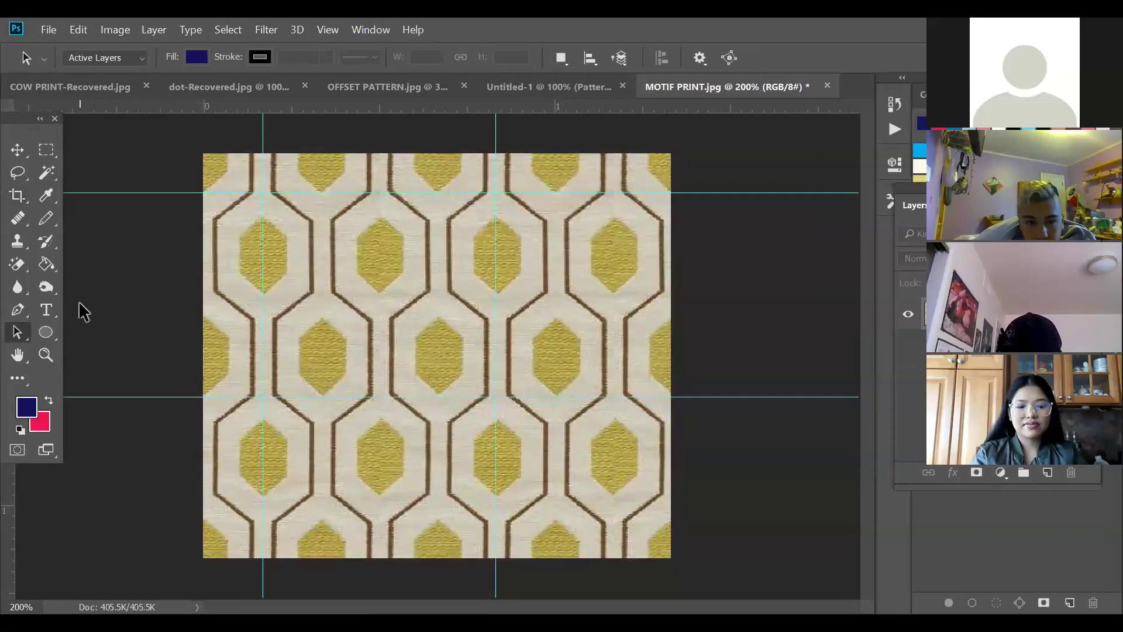
{"action": "left_click", "coordinate": [17, 199]}
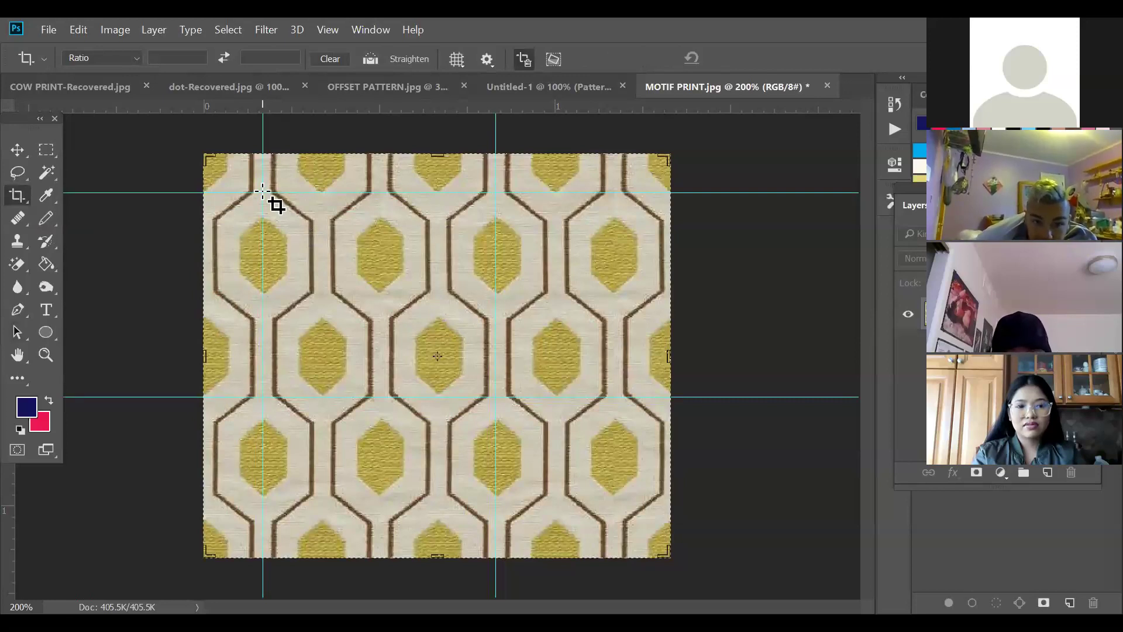
{"action": "left_click_drag", "start_coordinate": [263, 192], "coordinate": [490, 394]}
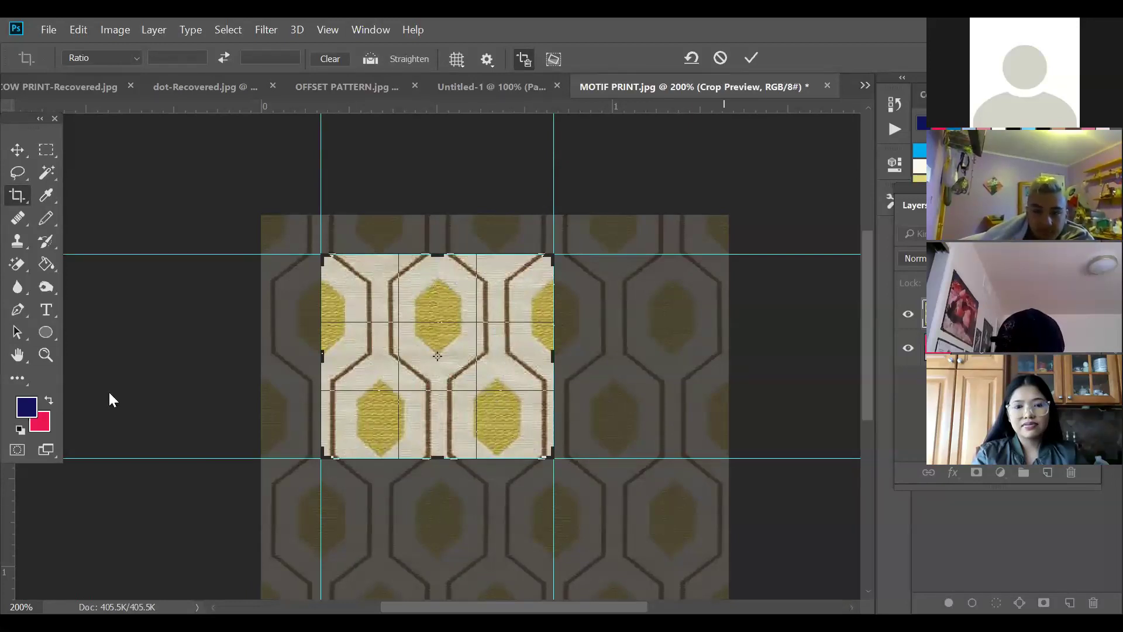
{"action": "left_click", "coordinate": [20, 195]}
{"action": "left_click", "coordinate": [724, 276]}
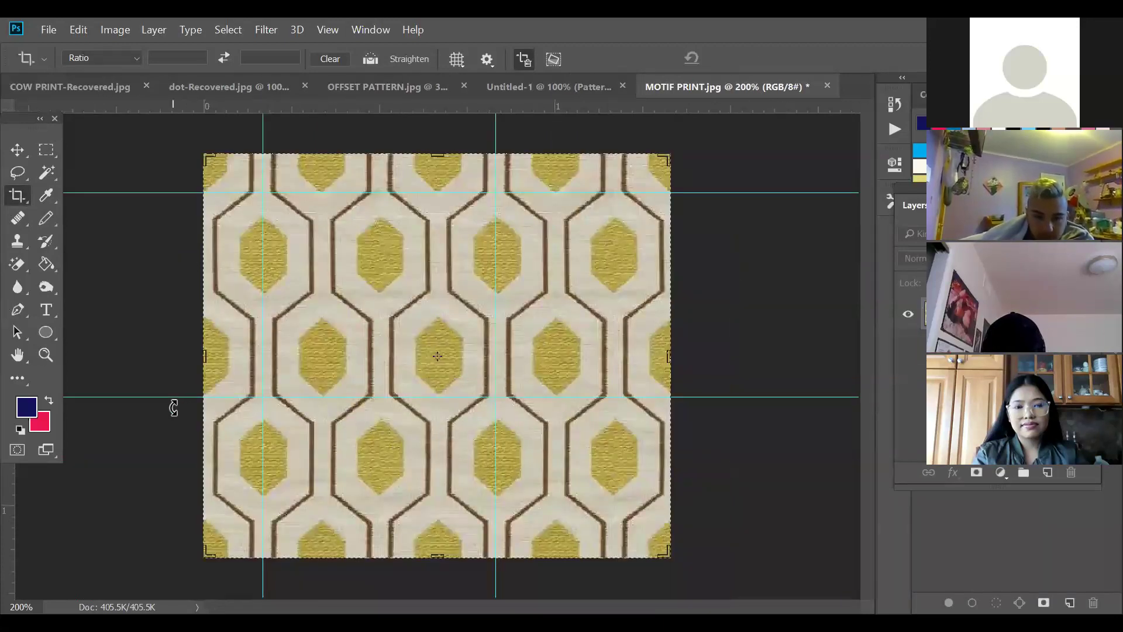
Move the horizontal guides to the centres of the first and third full motif rows, at about 0.283 in and 0.864 in
{"action": "left_click", "coordinate": [18, 151]}
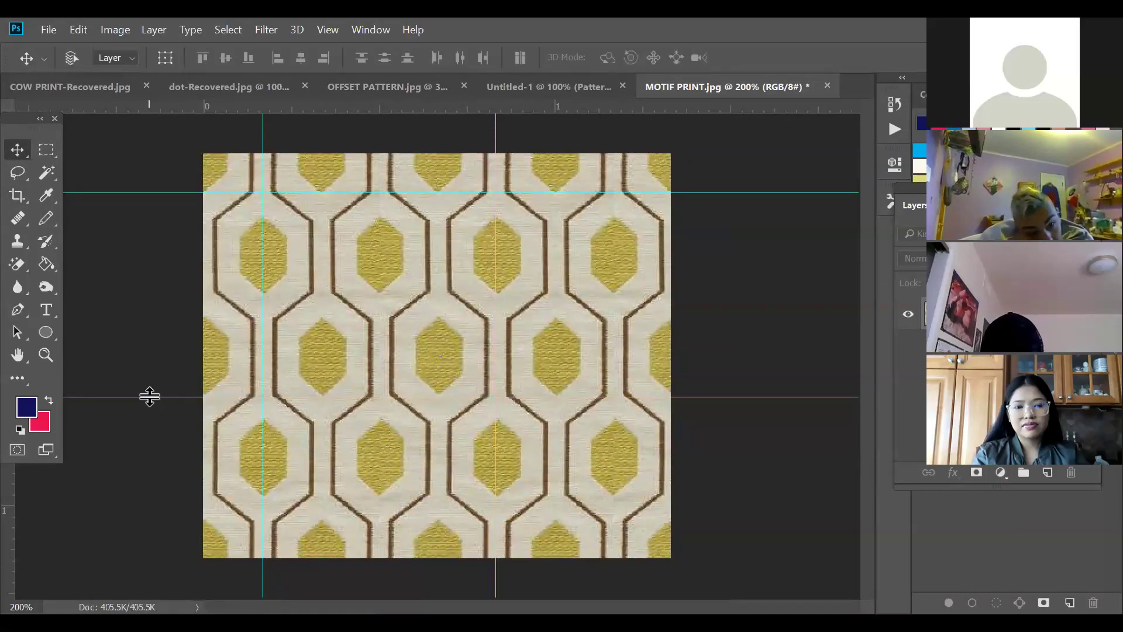
{"action": "left_click_drag", "start_coordinate": [150, 396], "coordinate": [160, 457]}
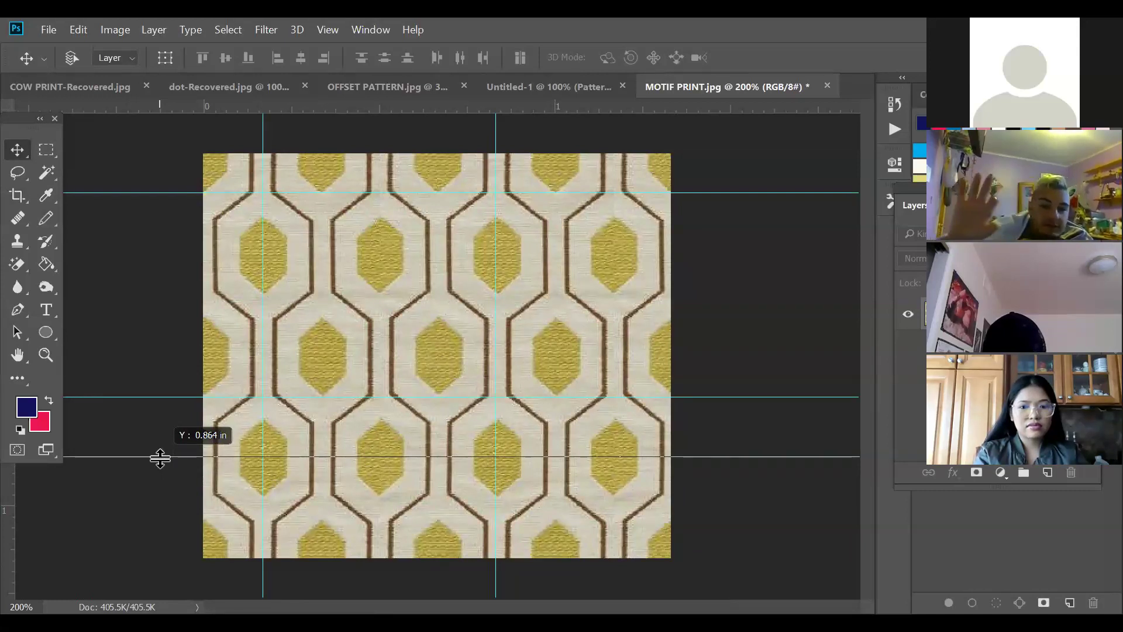
{"action": "left_click_drag", "start_coordinate": [160, 457], "coordinate": [215, 457]}
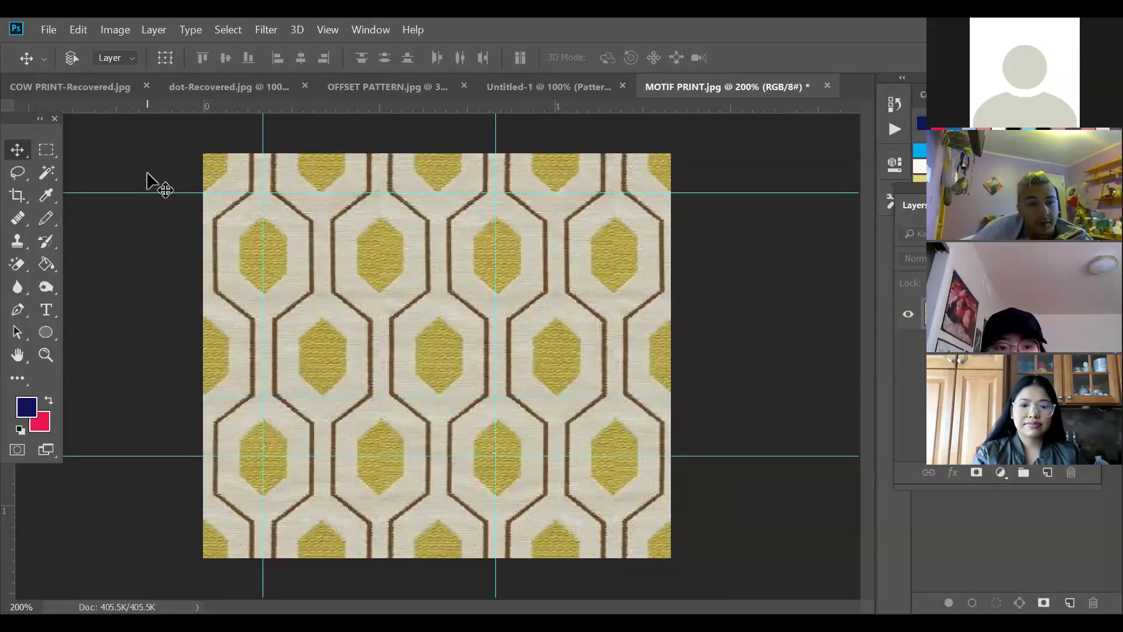
{"action": "left_click_drag", "start_coordinate": [155, 194], "coordinate": [158, 253]}
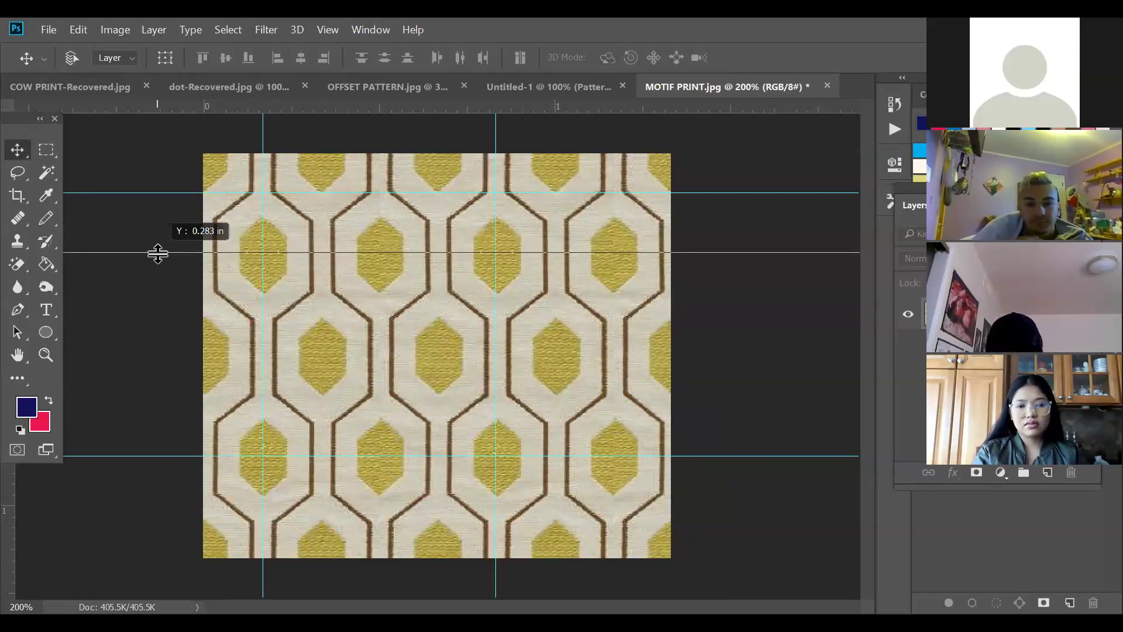
{"action": "left_click_drag", "start_coordinate": [158, 254], "coordinate": [158, 254]}
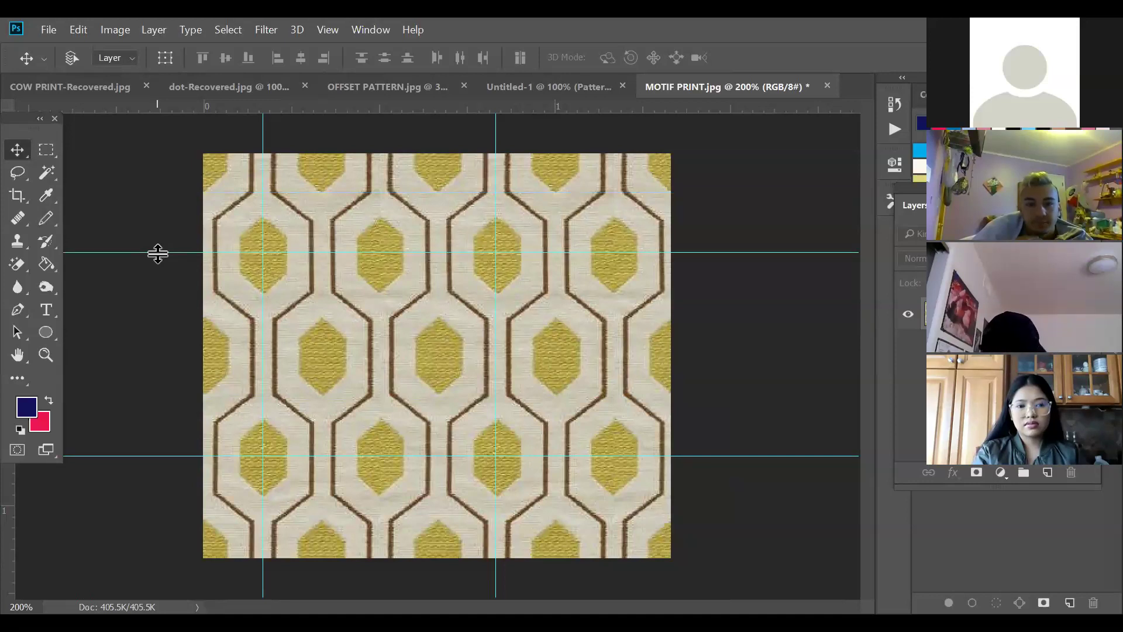
Crop the image to the rectangle enclosed by the four guides, from motif centre to motif centre
{"action": "left_click", "coordinate": [20, 197]}
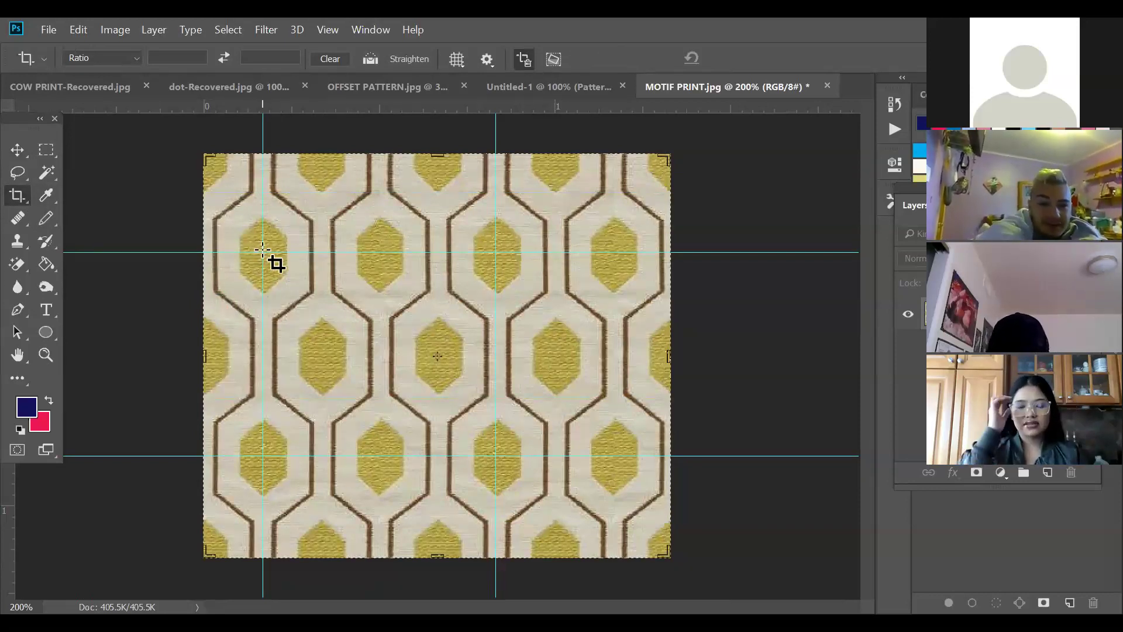
{"action": "left_click_drag", "start_coordinate": [263, 252], "coordinate": [304, 281]}
{"action": "left_click_drag", "start_coordinate": [379, 356], "coordinate": [491, 454]}
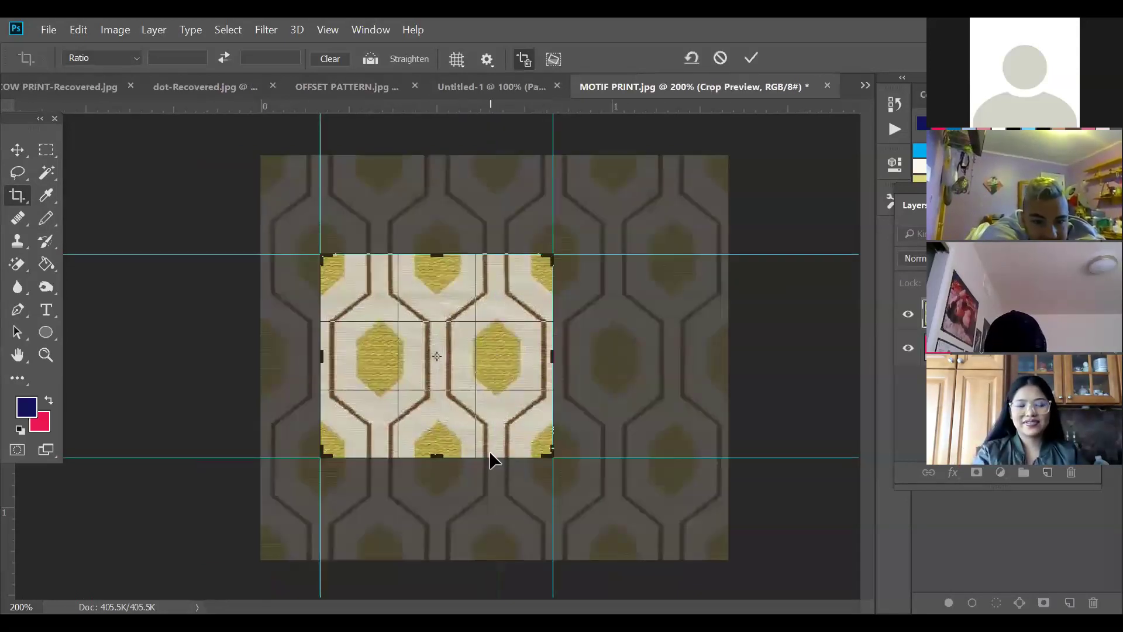
{"action": "left_click", "coordinate": [15, 327]}
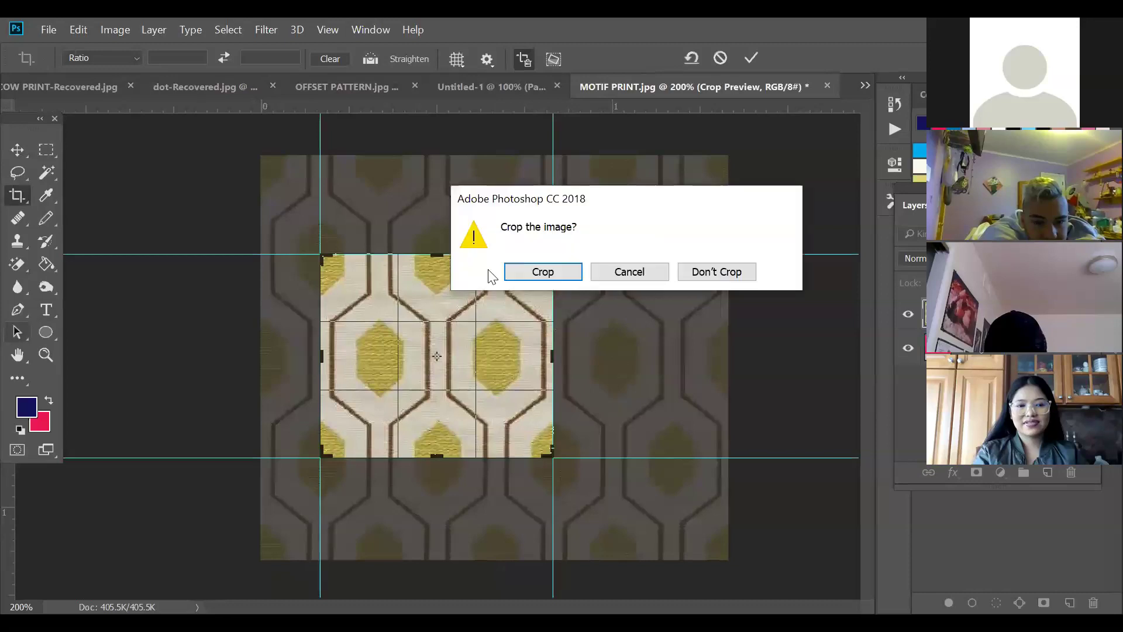
{"action": "left_click", "coordinate": [536, 275]}
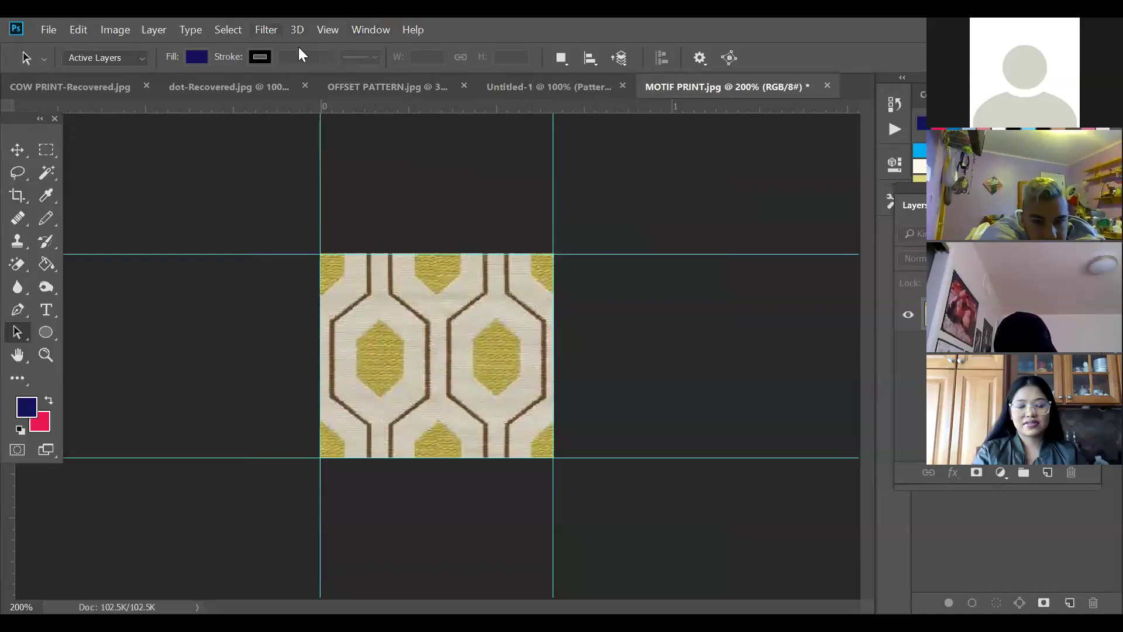
Apply the Offset filter to the cropped tile with horizontal -365 and vertical +350 pixels, wrapping around, to test the repeat
{"action": "left_click", "coordinate": [268, 30]}
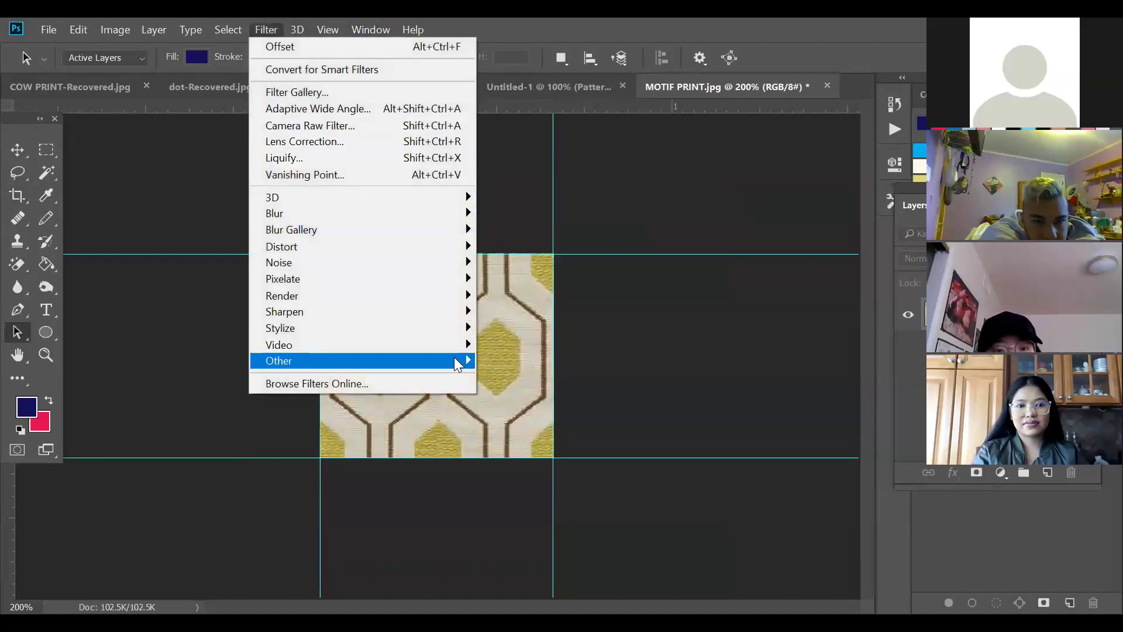
{"action": "mouse_move", "coordinate": [454, 358]}
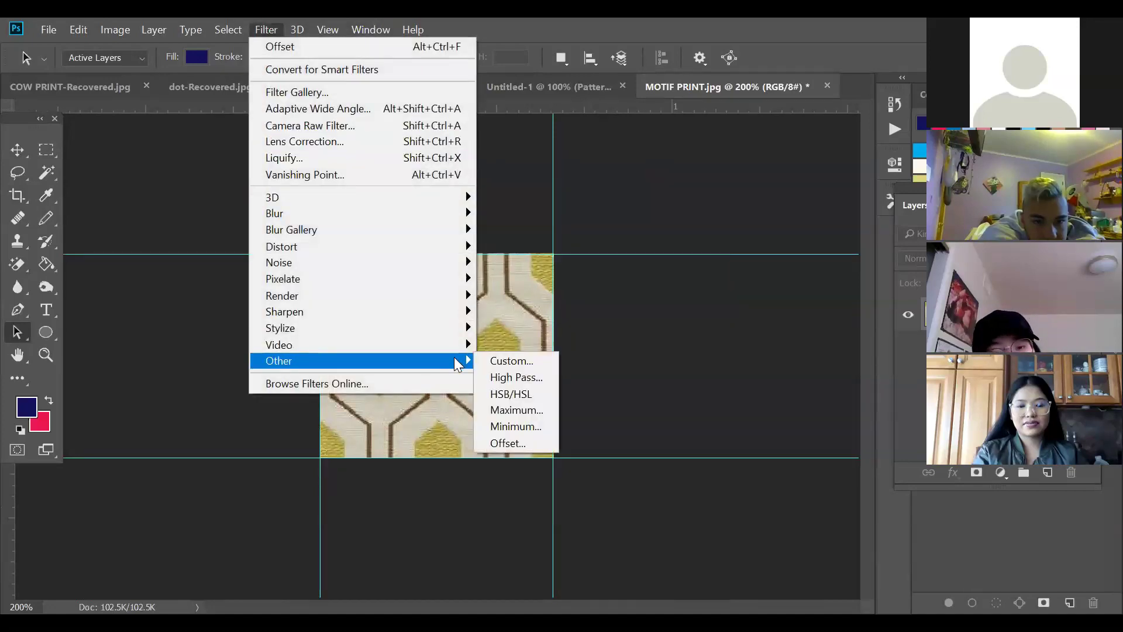
{"action": "left_click", "coordinate": [503, 443]}
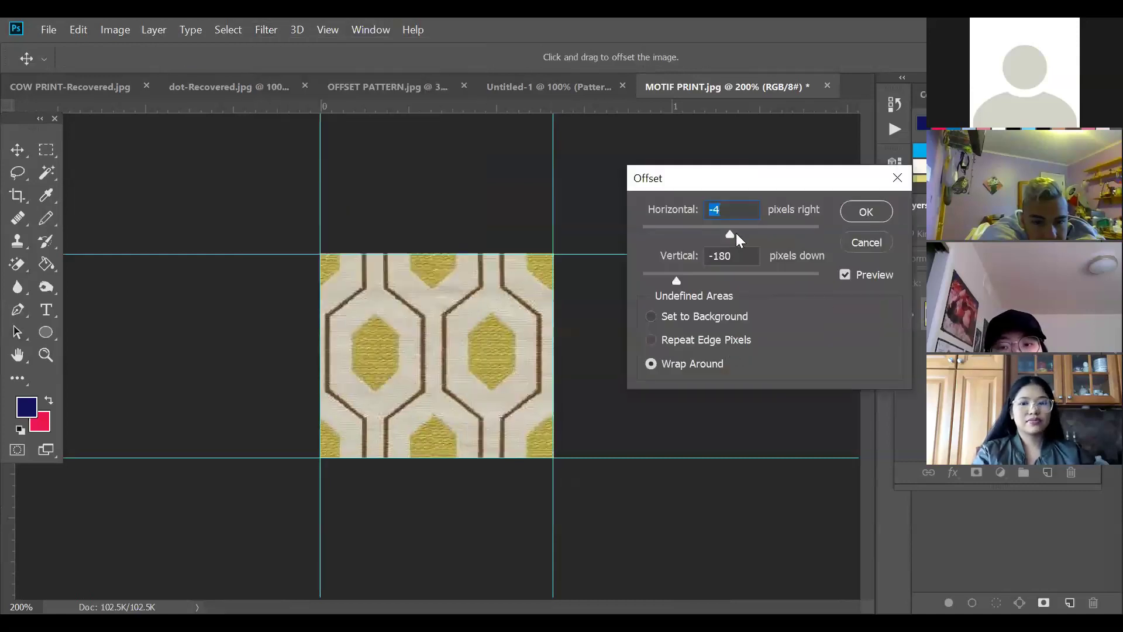
{"action": "left_click_drag", "start_coordinate": [711, 236], "coordinate": [706, 239]}
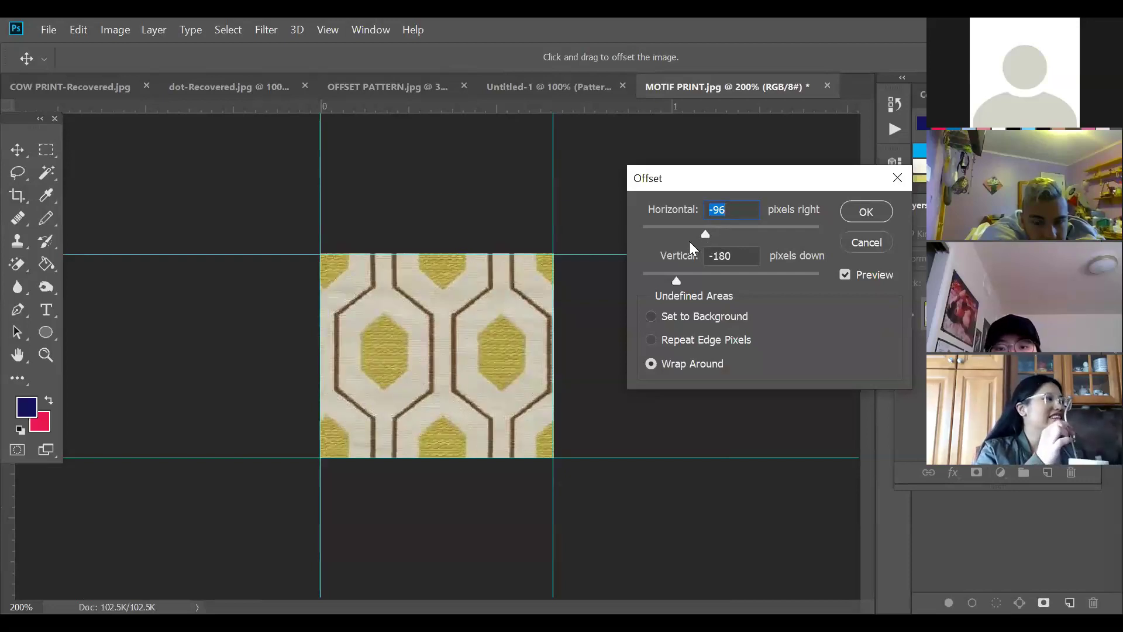
{"action": "left_click_drag", "start_coordinate": [707, 233], "coordinate": [648, 238]}
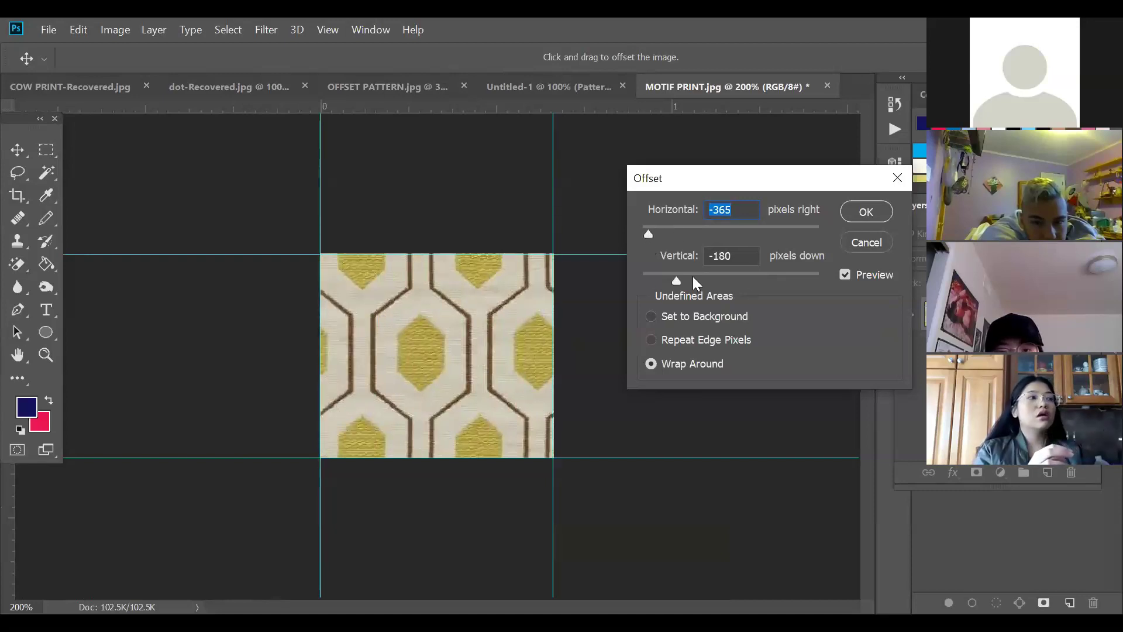
{"action": "left_click_drag", "start_coordinate": [675, 282], "coordinate": [858, 303]}
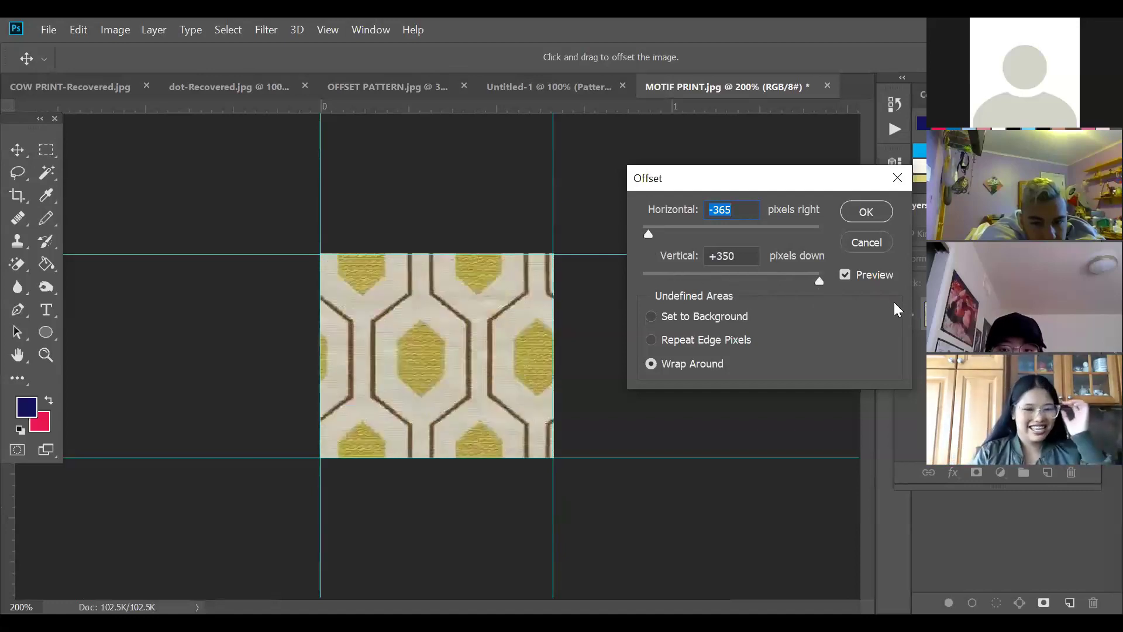
{"action": "key", "text": "Tab"}
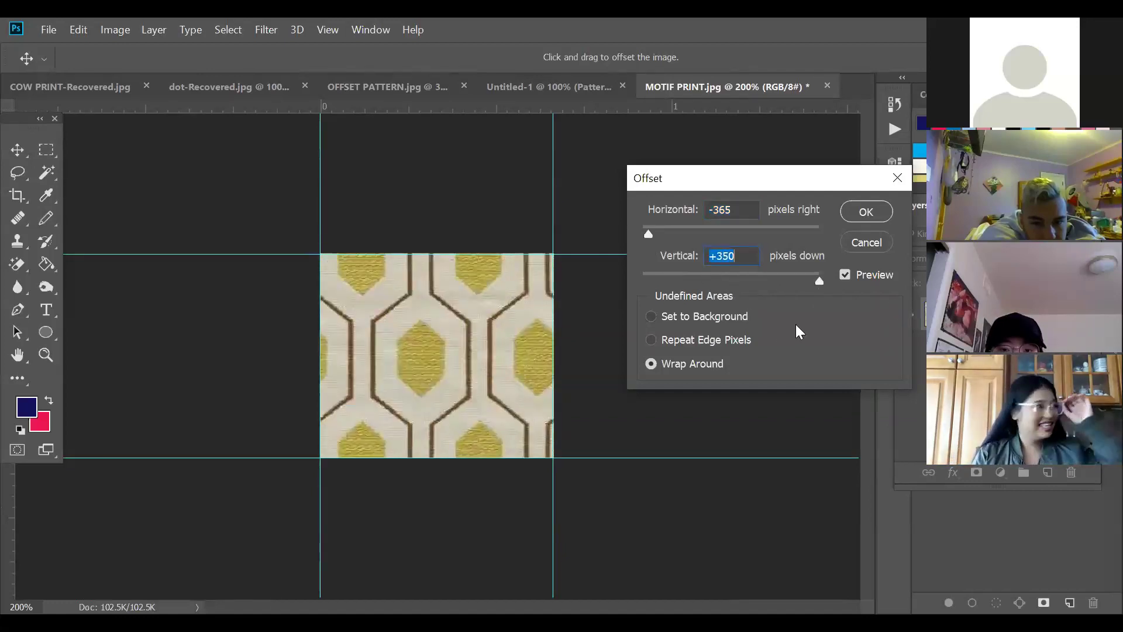
{"action": "left_click", "coordinate": [866, 212]}
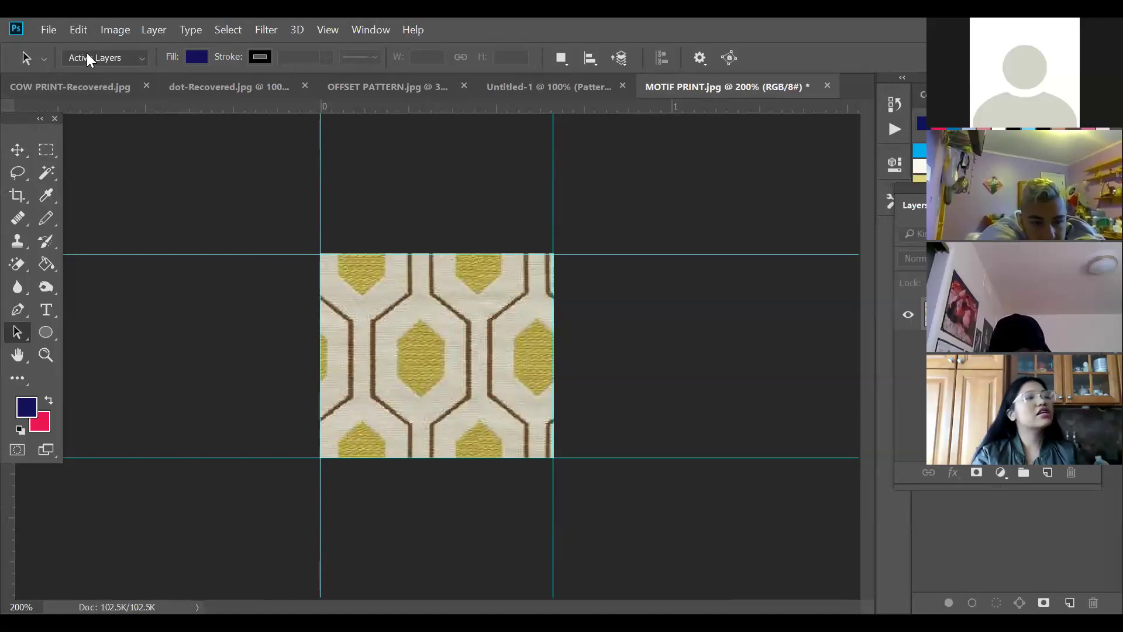
Define the offset tile as a pattern named MOTIF PRINT.jpg22
{"action": "left_click", "coordinate": [78, 29]}
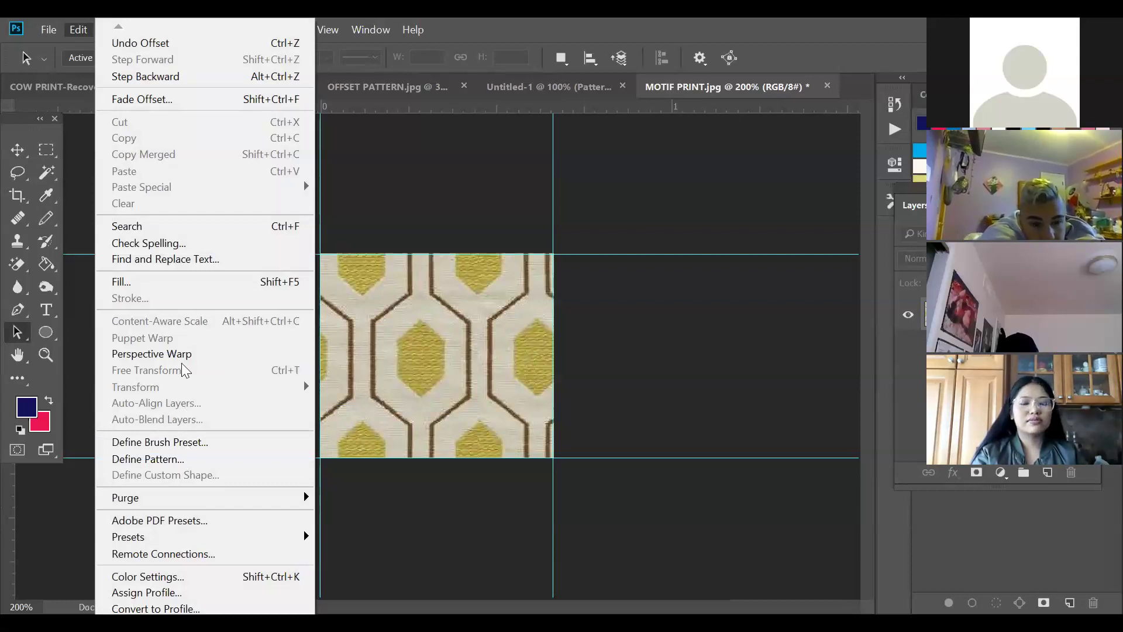
{"action": "mouse_move", "coordinate": [60, 31]}
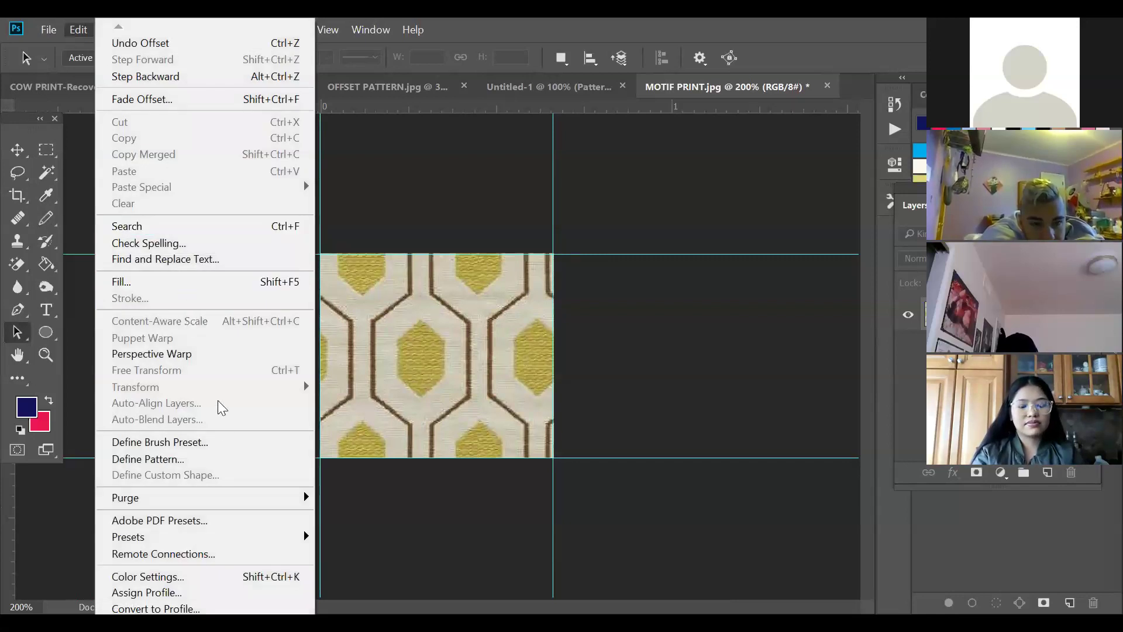
{"action": "left_click", "coordinate": [206, 460]}
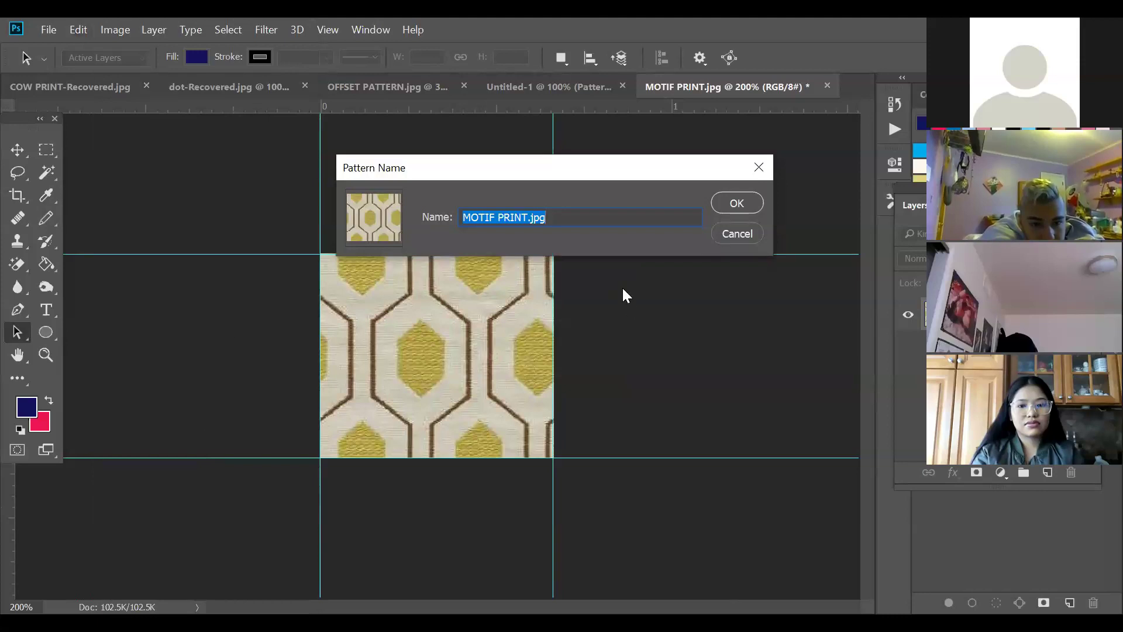
{"action": "left_click", "coordinate": [595, 220]}
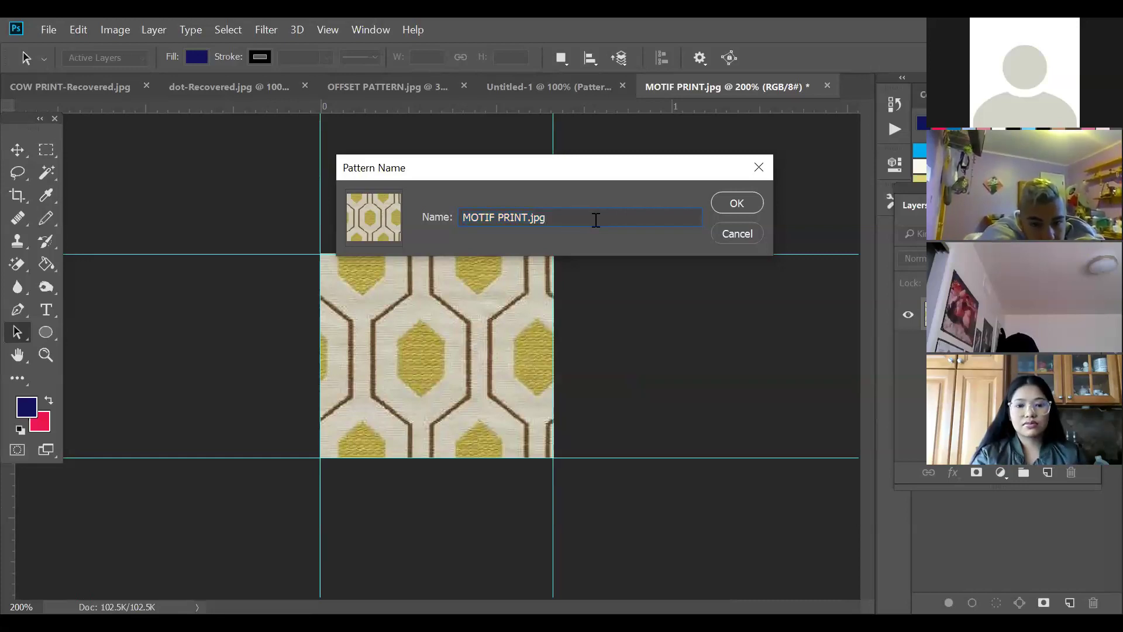
{"action": "type", "text": "22"}
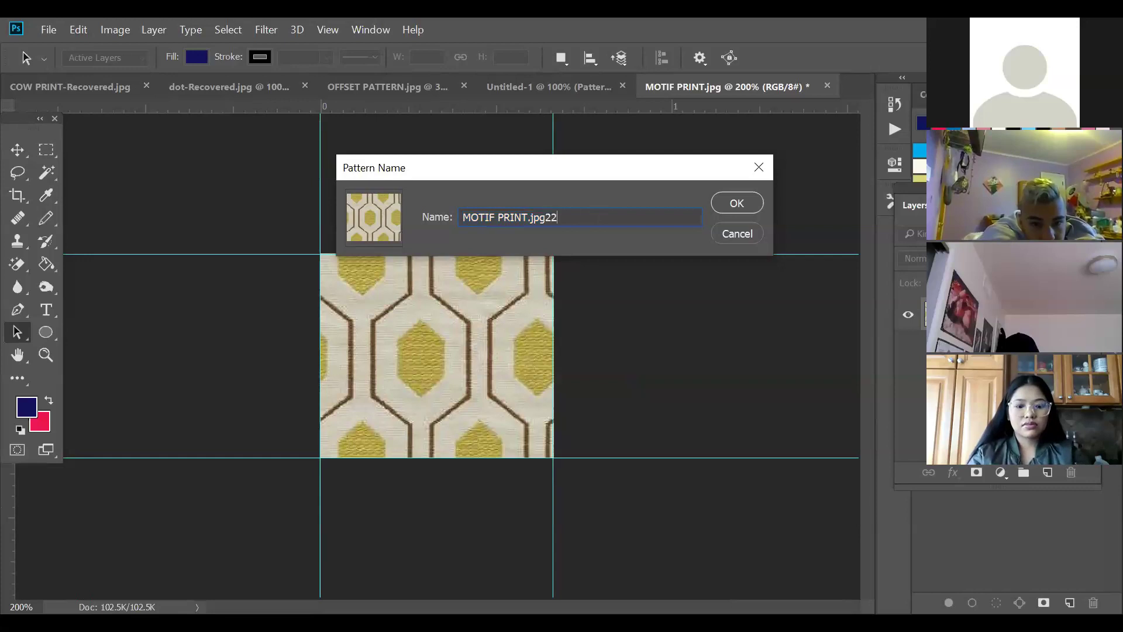
{"action": "left_click", "coordinate": [736, 202]}
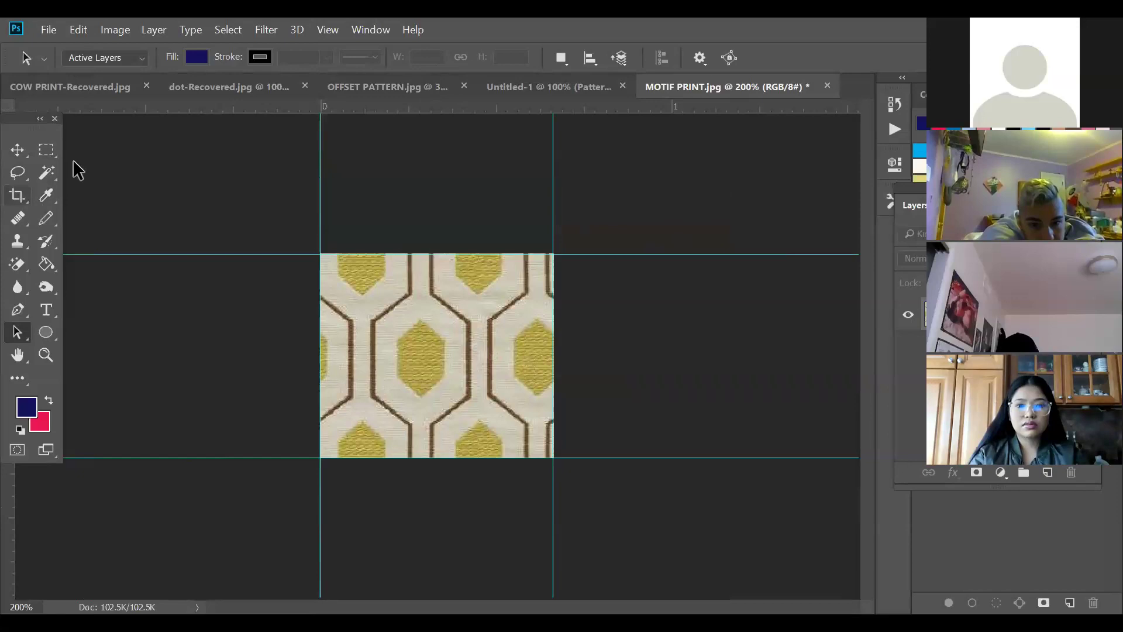
Create a new Letter document, 8.5 x 11 in at 300 ppi, in RGB with a white background
{"action": "left_click", "coordinate": [48, 29]}
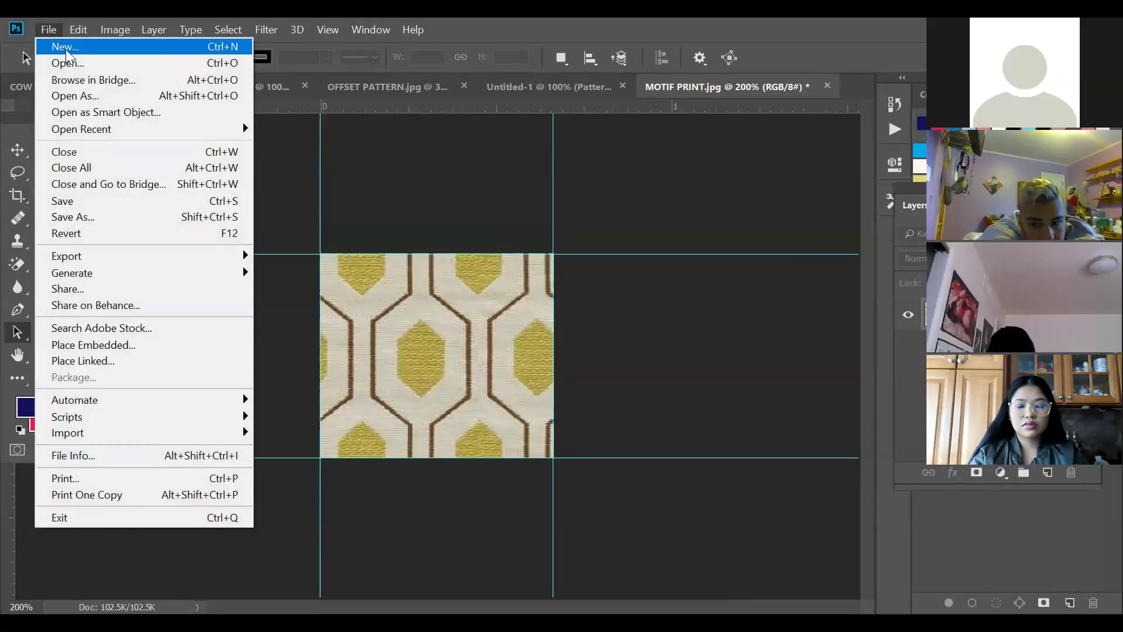
{"action": "left_click", "coordinate": [65, 49]}
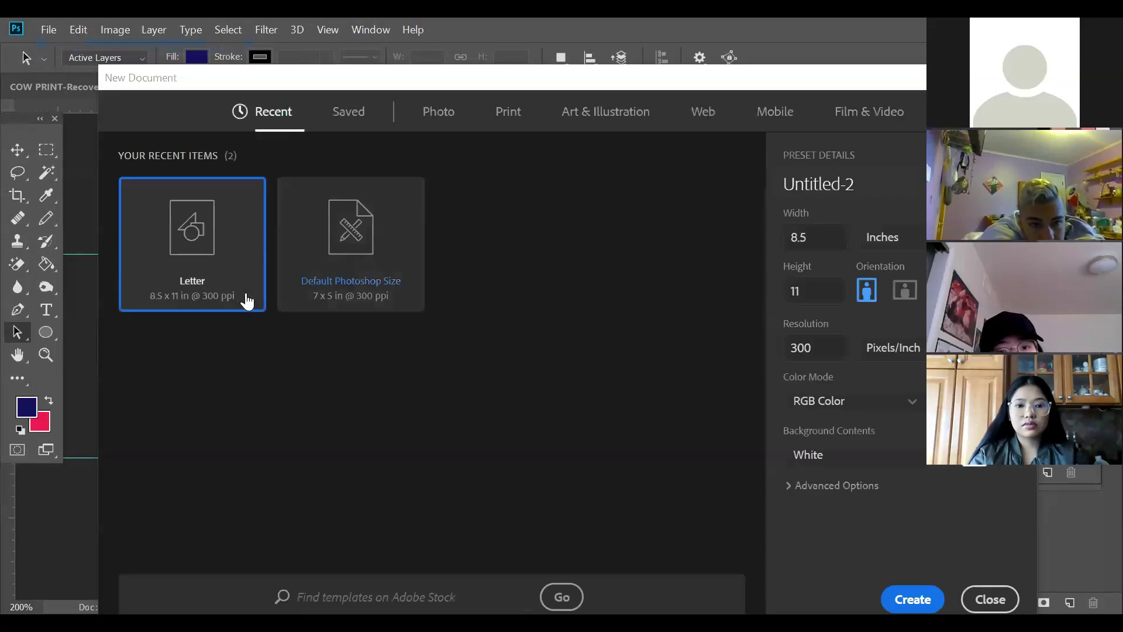
{"action": "left_click", "coordinate": [913, 600]}
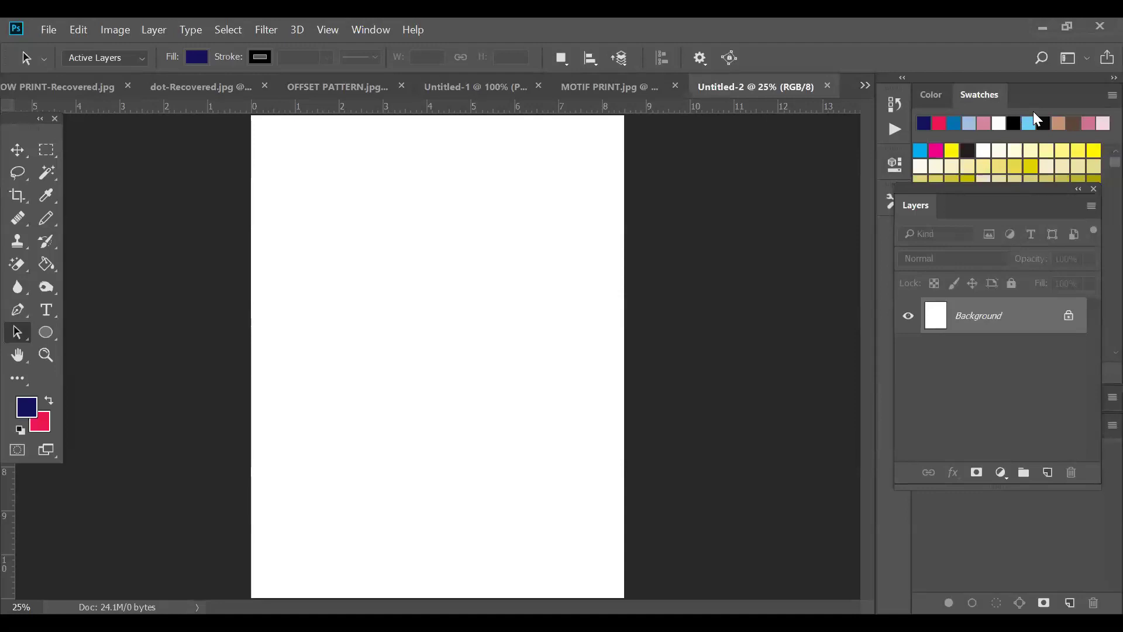
Add a pattern fill layer using the new motif tile, scaled to 275%
{"action": "left_click", "coordinate": [1001, 471]}
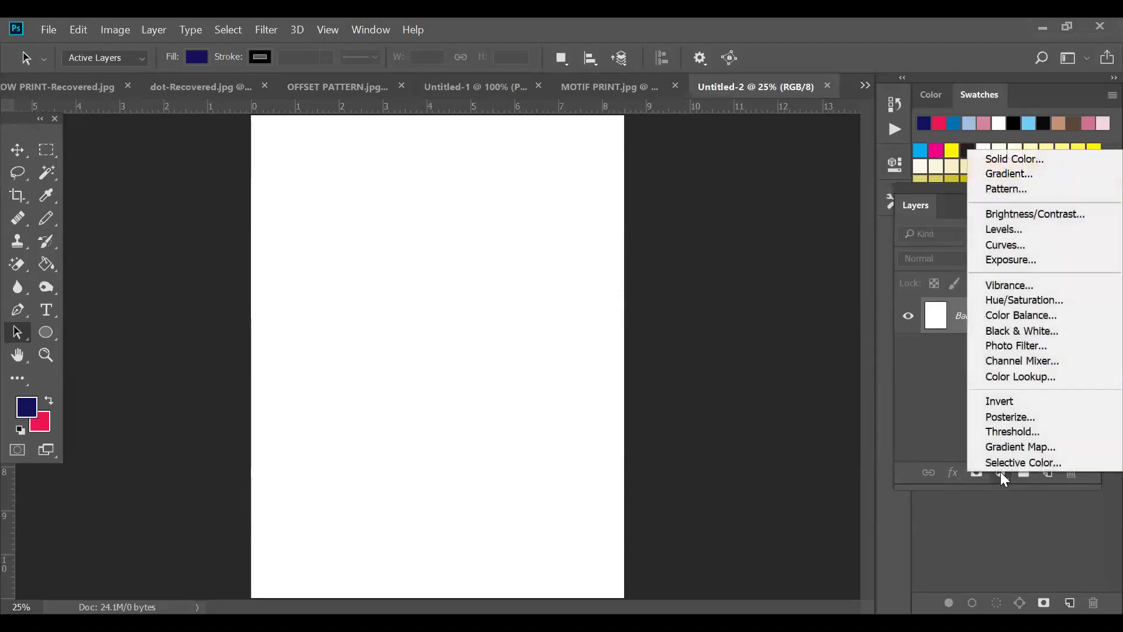
{"action": "left_click", "coordinate": [1005, 189]}
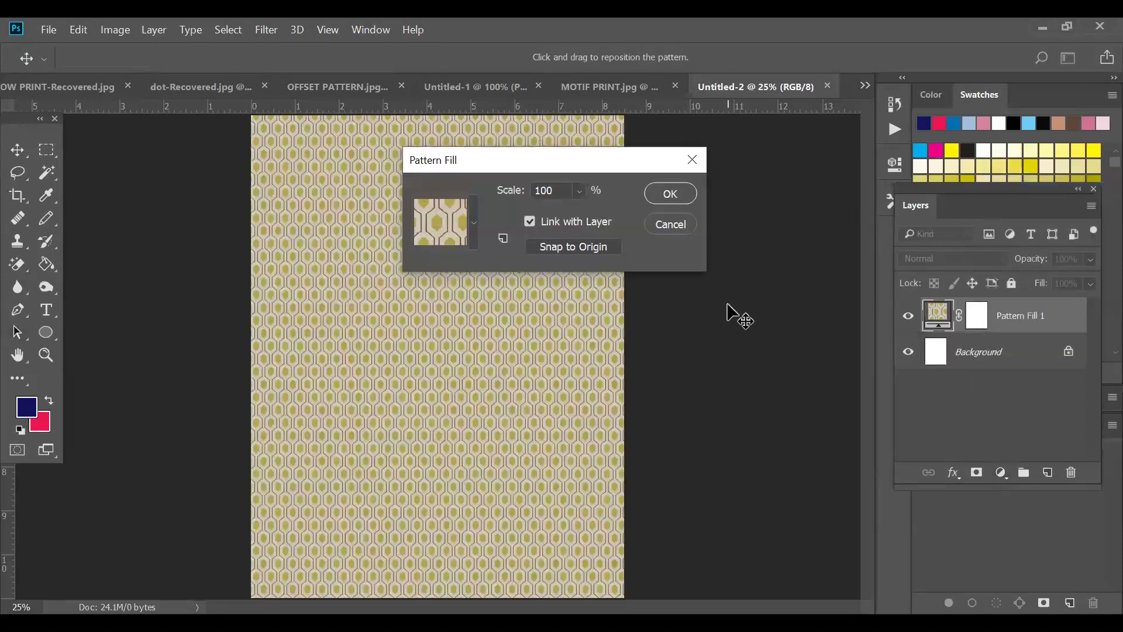
{"action": "left_click", "coordinate": [579, 192]}
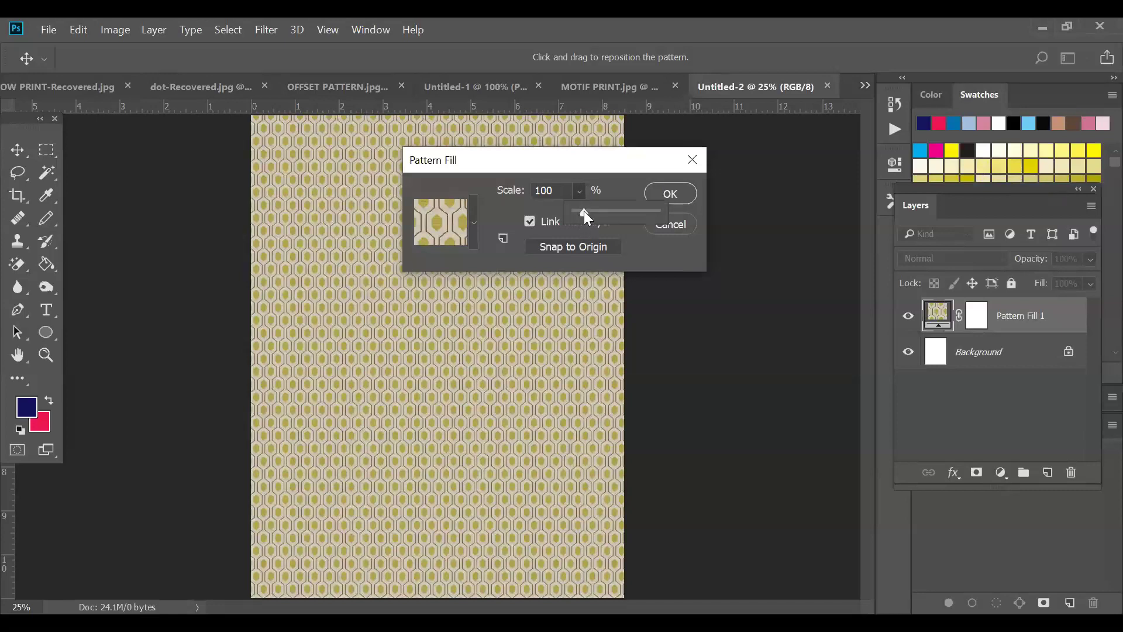
{"action": "left_click_drag", "start_coordinate": [584, 210], "coordinate": [611, 210]}
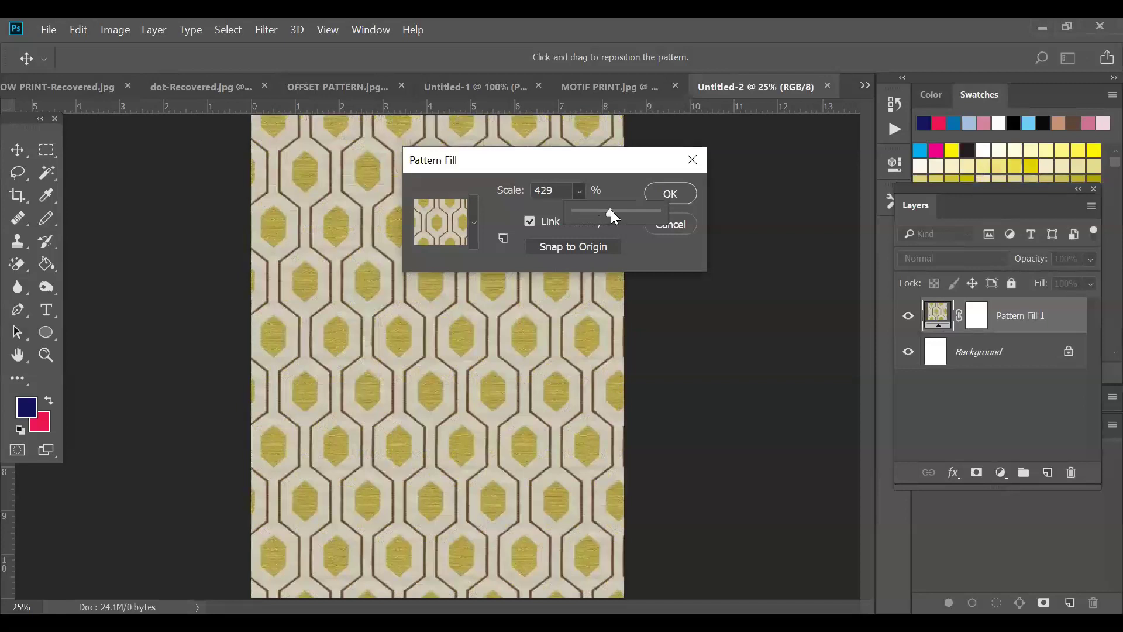
{"action": "mouse_move", "coordinate": [606, 213]}
{"action": "left_mouse_down"}
{"action": "mouse_move", "coordinate": [628, 216]}
{"action": "mouse_move", "coordinate": [598, 218]}
{"action": "left_mouse_up"}
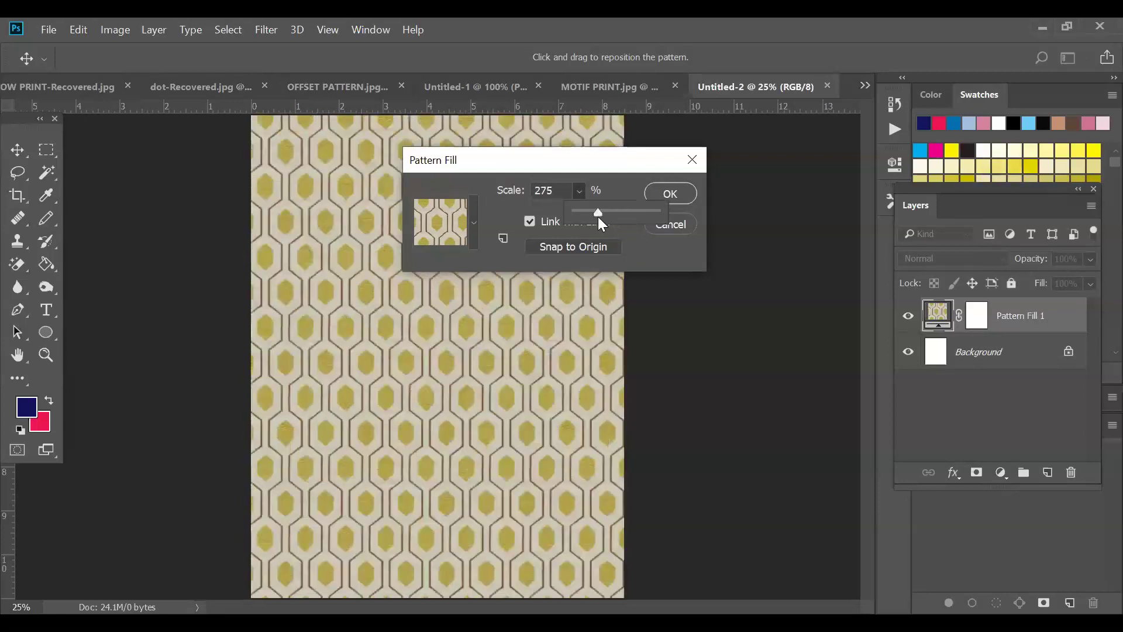
{"action": "left_click", "coordinate": [681, 194]}
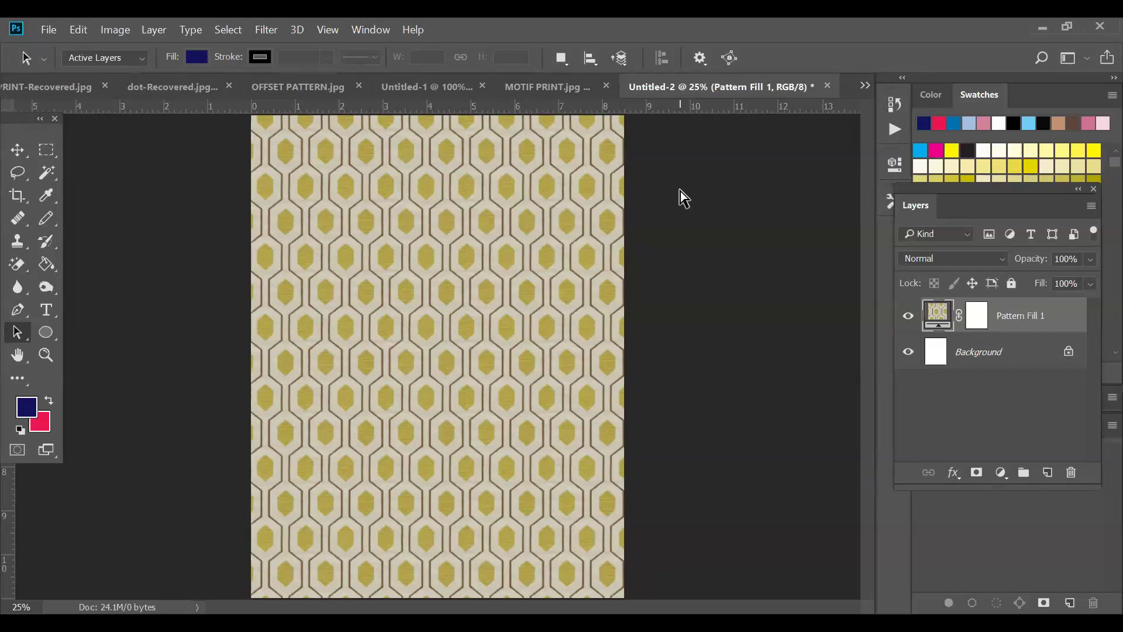
Add a second pattern fill layer with the same motif tile at 100% scale
{"action": "key", "text": "ctrl+0"}
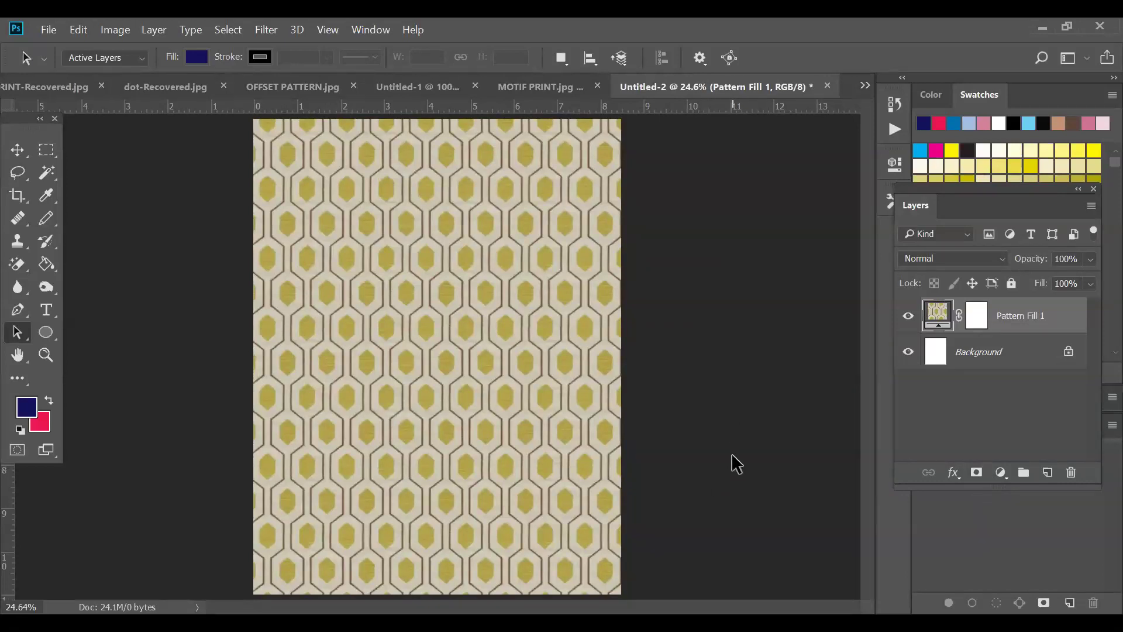
{"action": "left_click", "coordinate": [999, 474]}
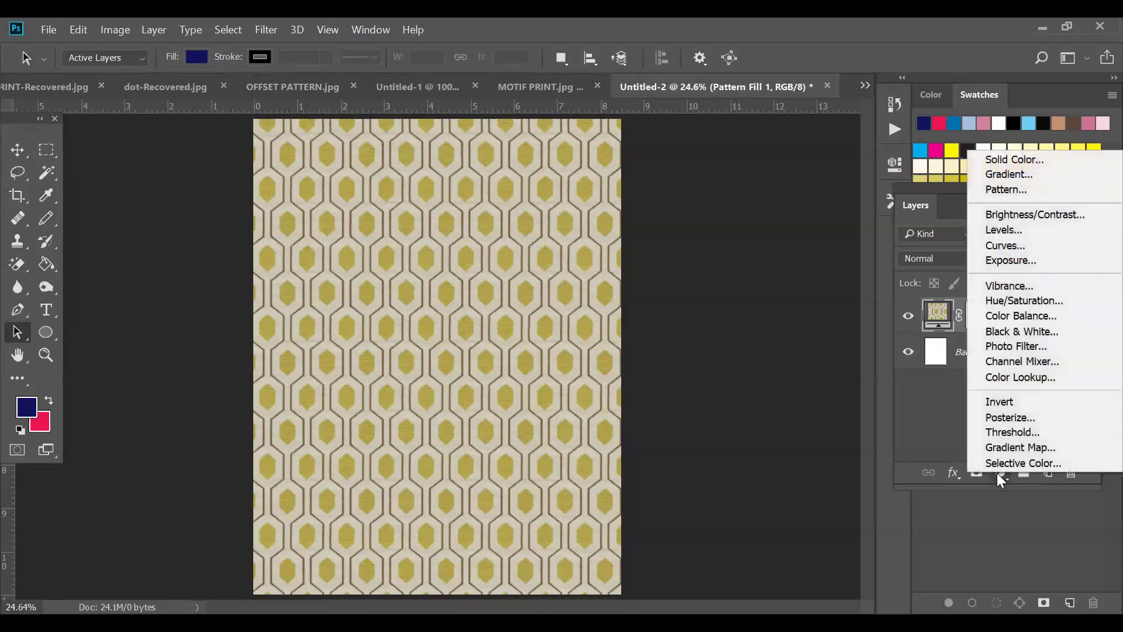
{"action": "left_click", "coordinate": [1034, 190]}
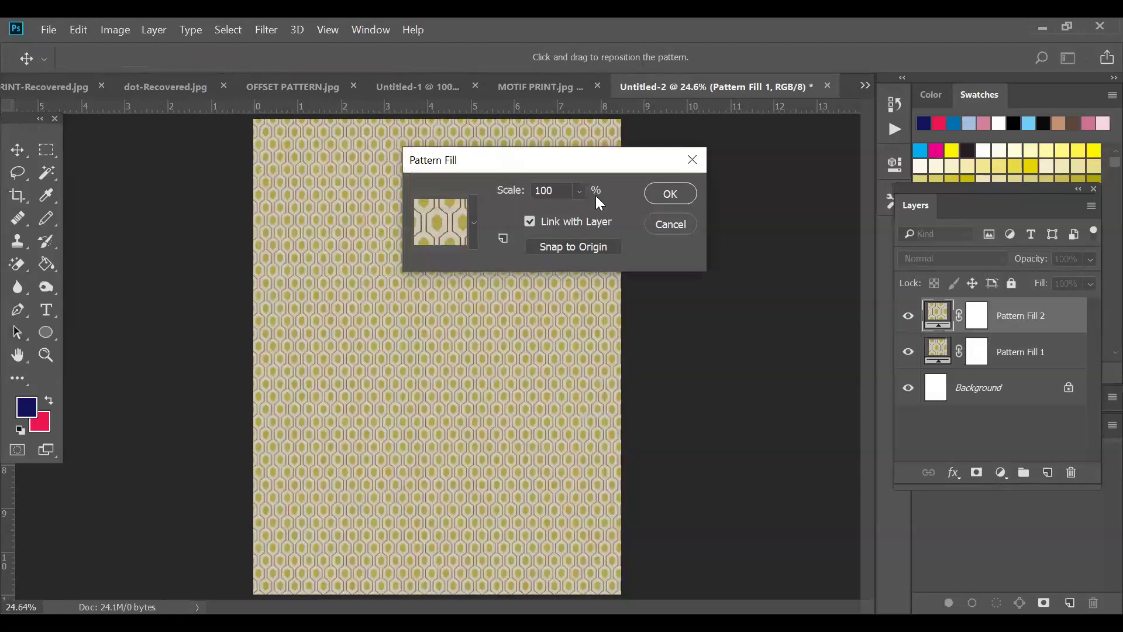
{"action": "left_click", "coordinate": [669, 193]}
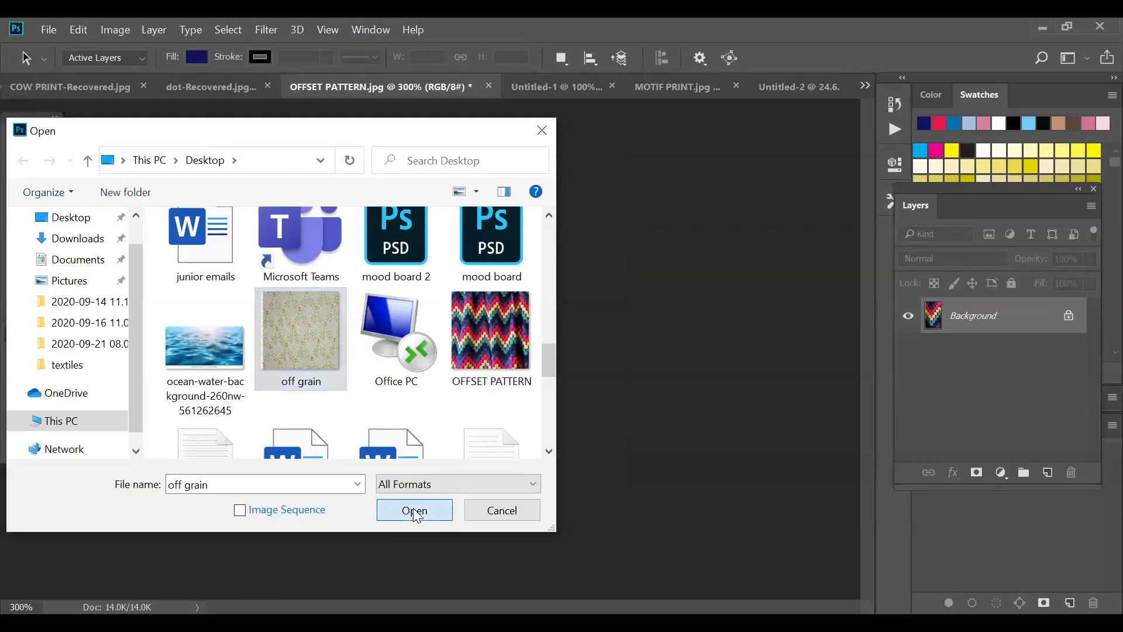
Open the off grain image from the Desktop and save it as a JPEG named fixed grainline at quality 8, progressive
{"action": "left_click", "coordinate": [414, 511]}
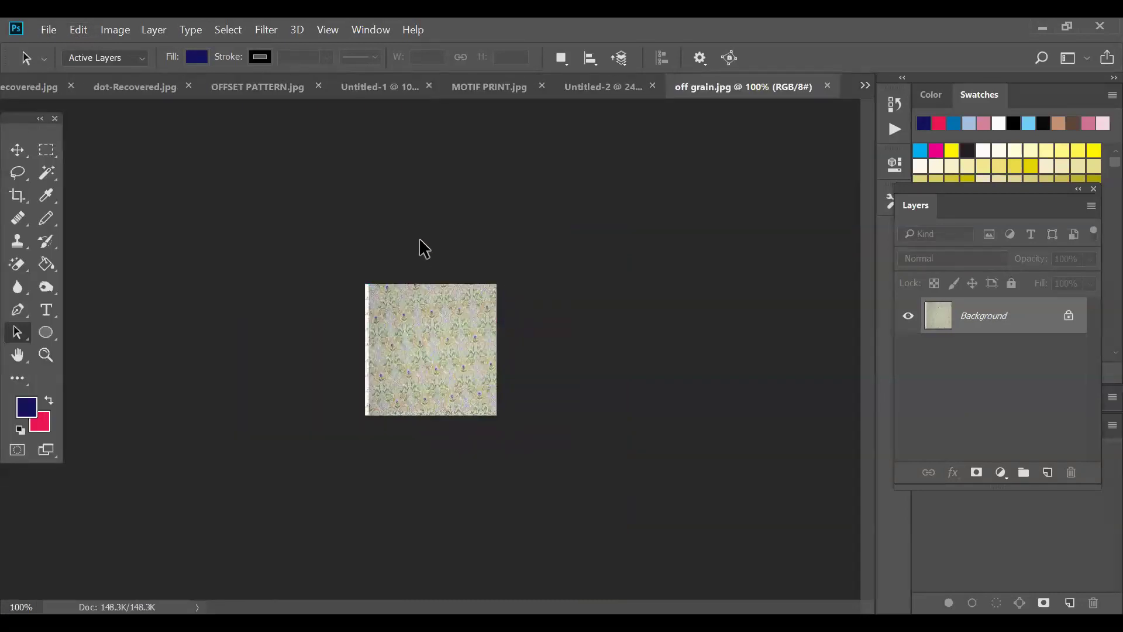
{"action": "left_click", "coordinate": [48, 32]}
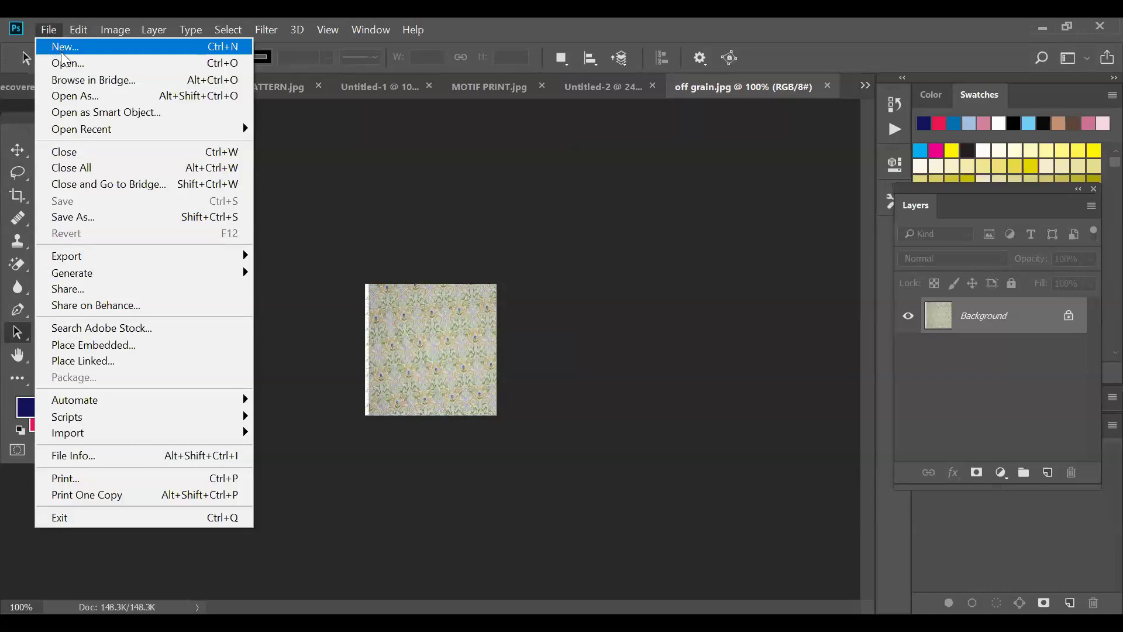
{"action": "left_click", "coordinate": [102, 219]}
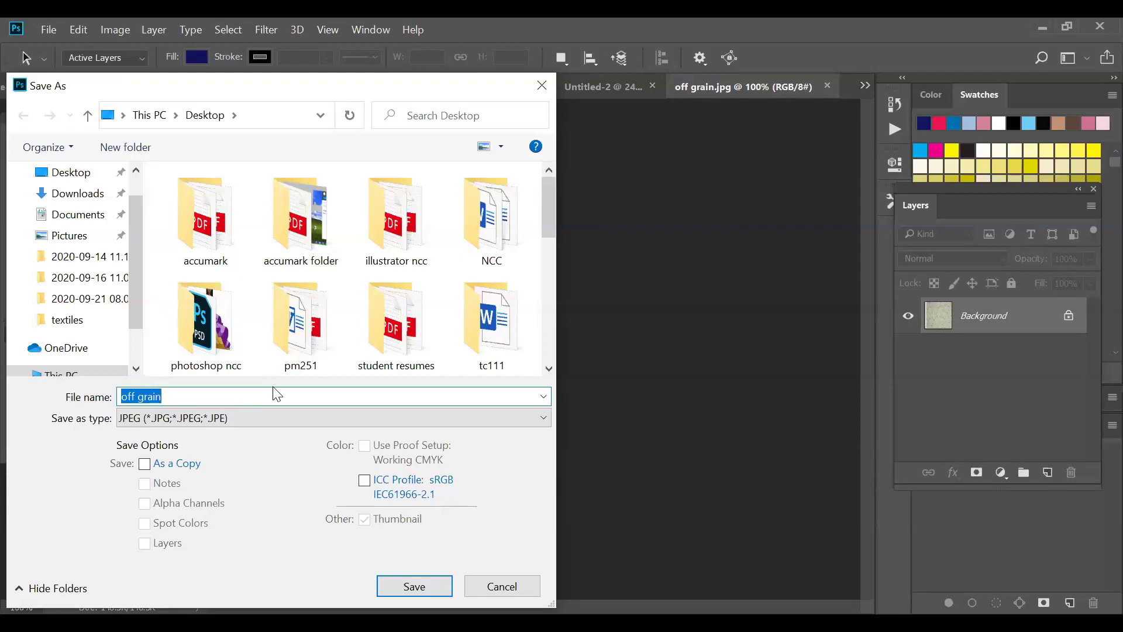
{"action": "type", "text": "fixed grainline"}
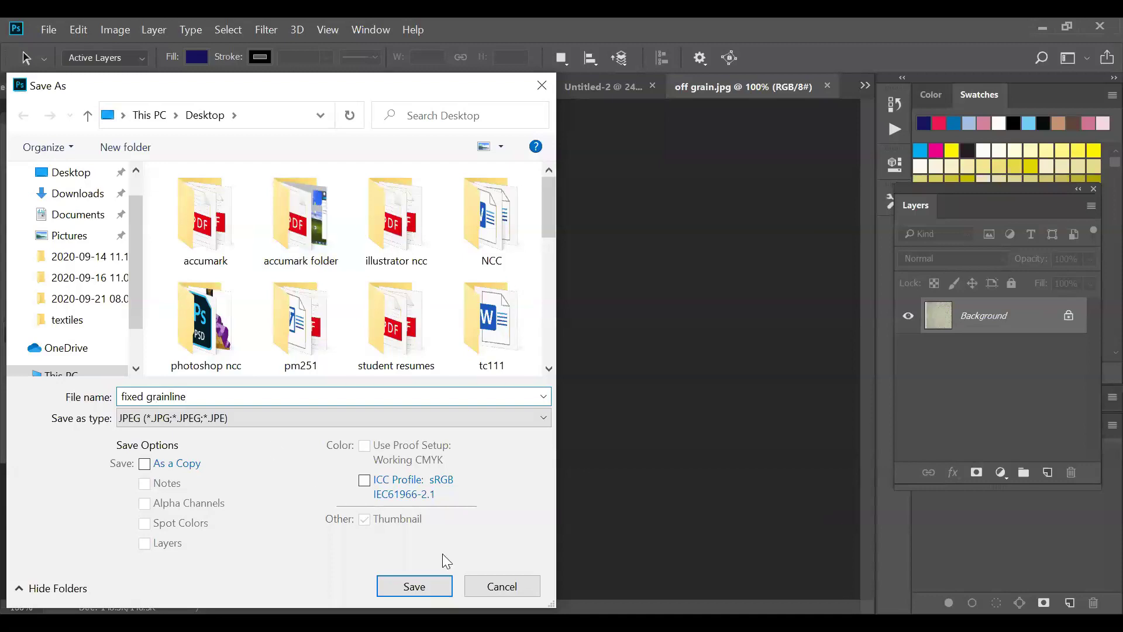
{"action": "left_click", "coordinate": [421, 581]}
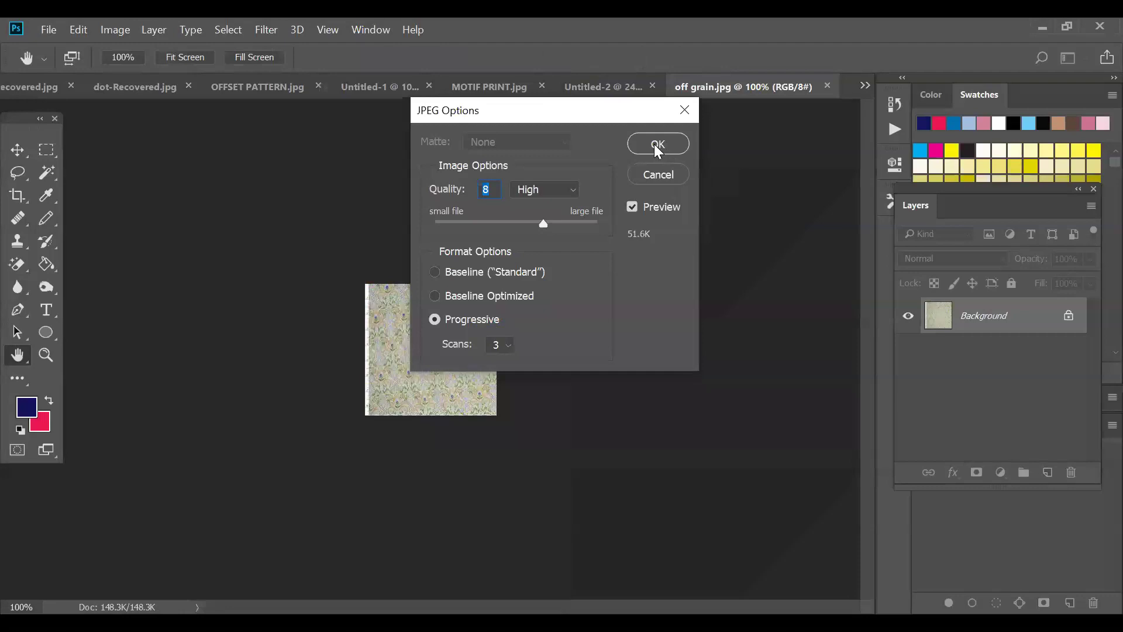
{"action": "left_click", "coordinate": [656, 147]}
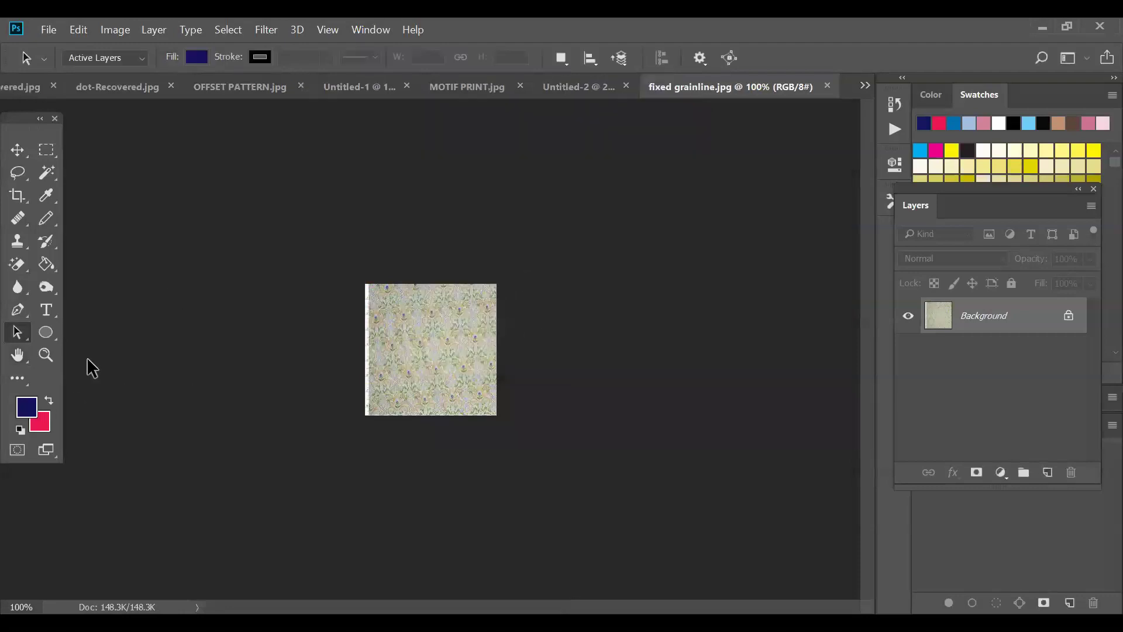
{"action": "left_click", "coordinate": [47, 355]}
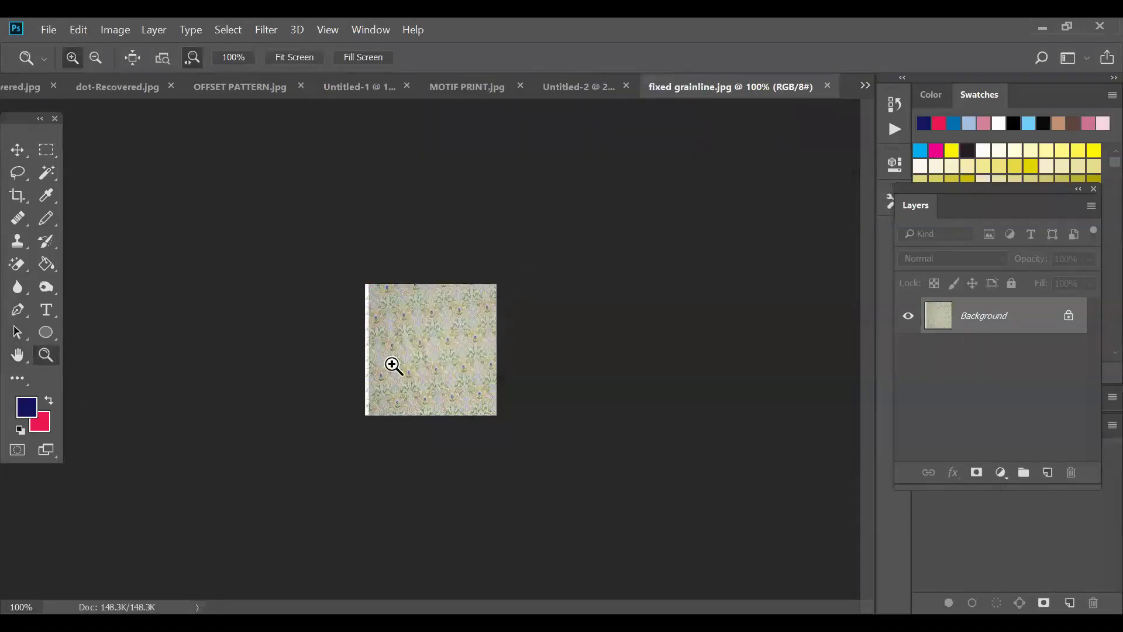
{"action": "left_click", "coordinate": [429, 356]}
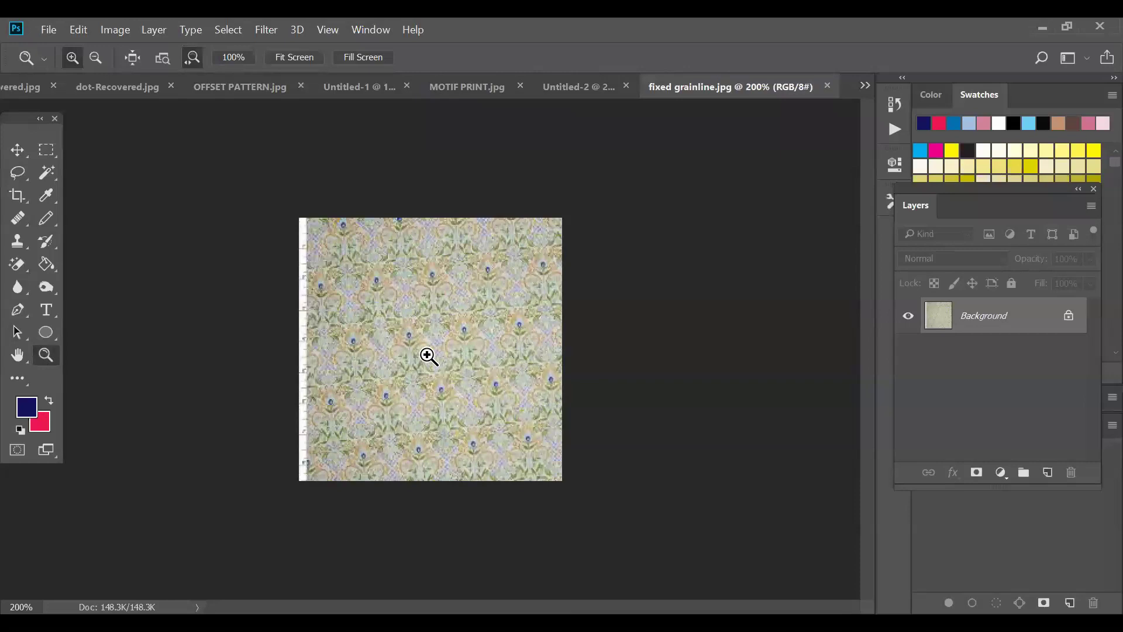
Activate the Perspective Crop tool and magnify the off-grain fabric image to 400%
{"action": "left_click", "coordinate": [429, 356]}
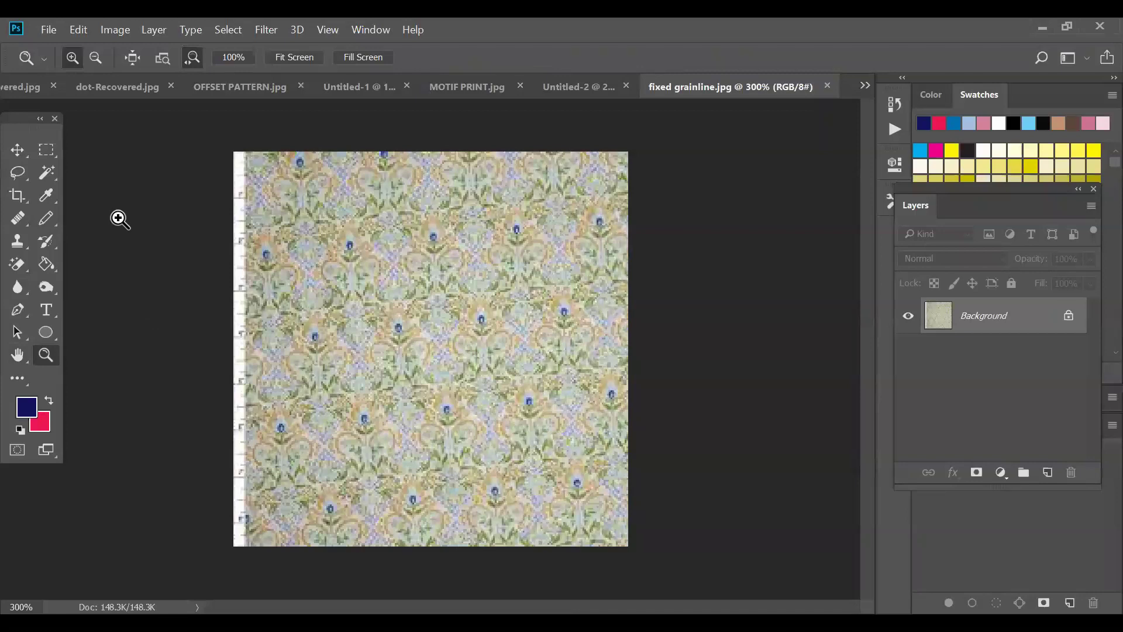
{"action": "left_click", "coordinate": [20, 329]}
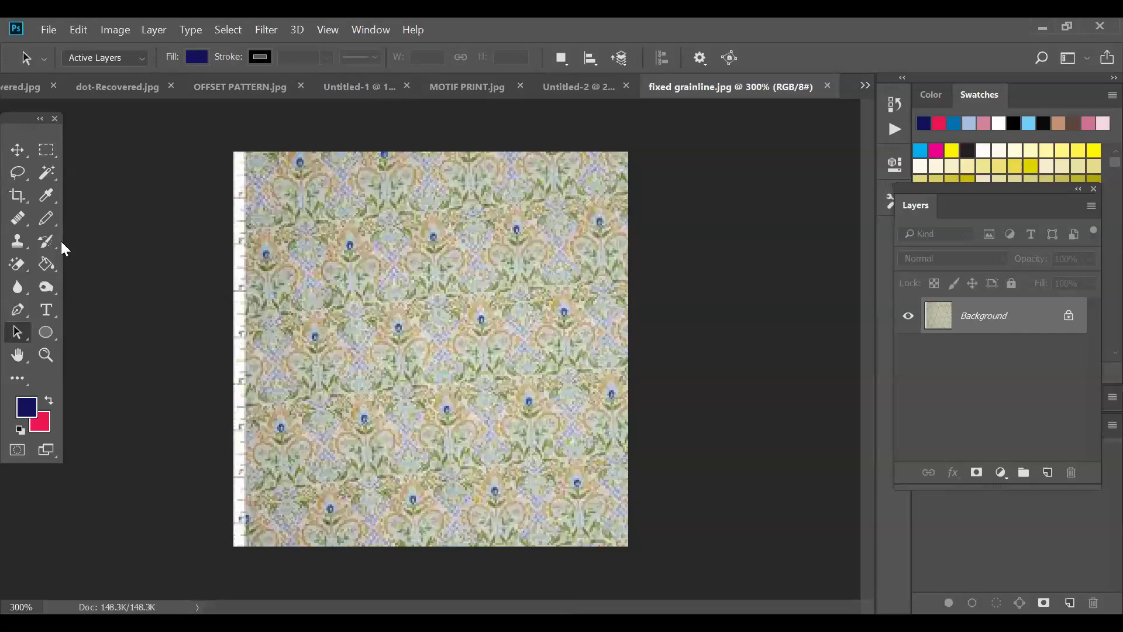
{"action": "left_click", "coordinate": [27, 198]}
{"action": "right_click", "coordinate": [26, 198]}
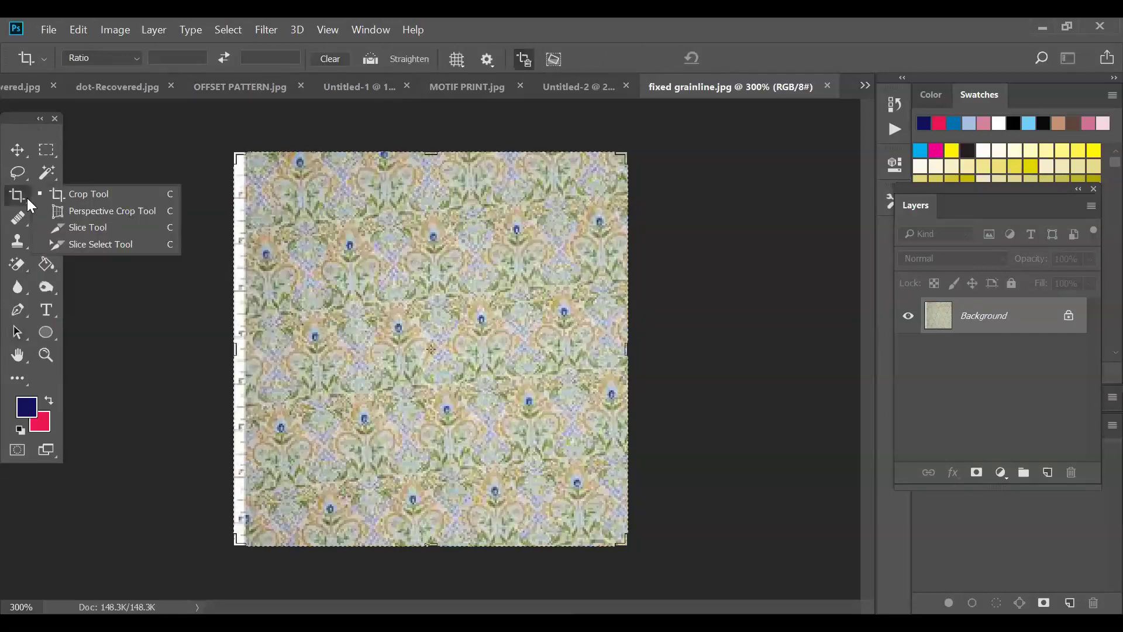
{"action": "left_click", "coordinate": [108, 210]}
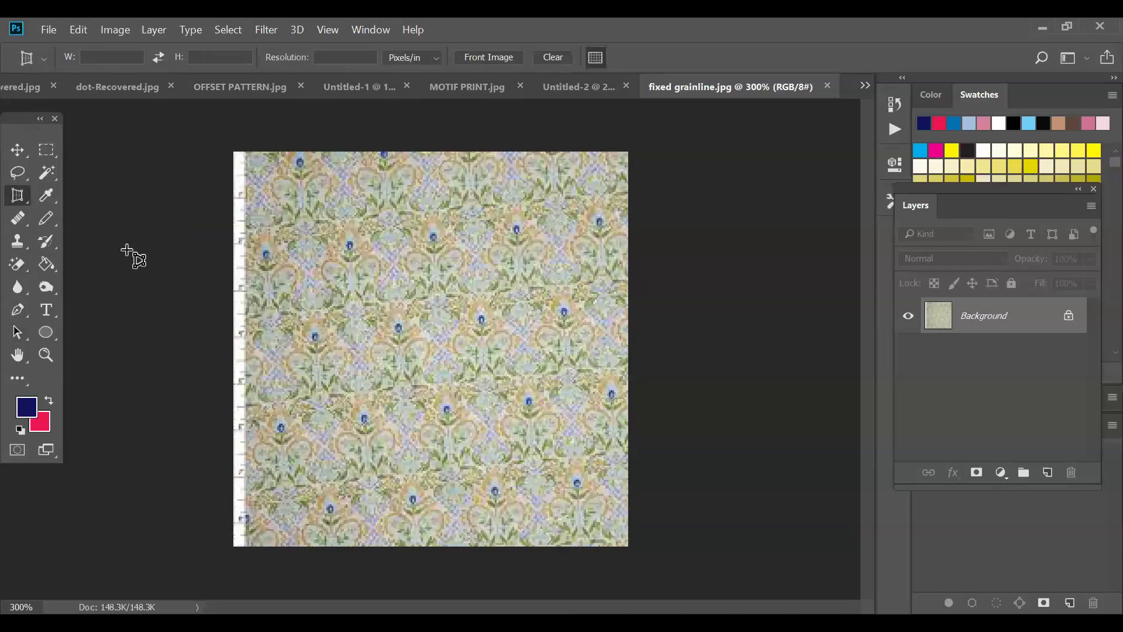
{"action": "left_click", "coordinate": [45, 357]}
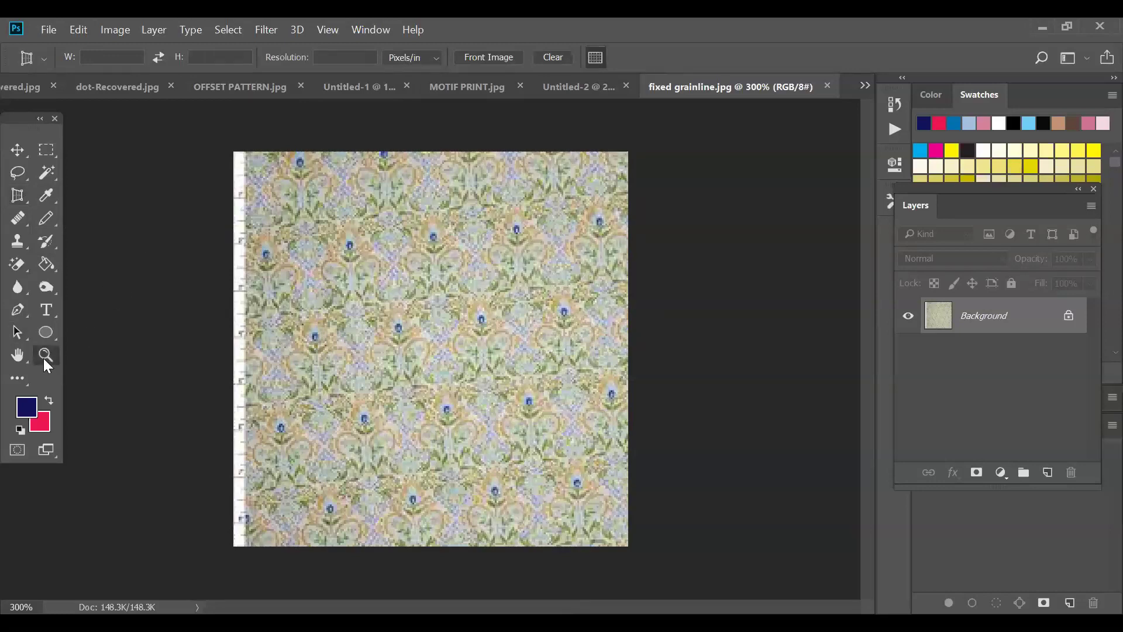
{"action": "left_click", "coordinate": [405, 304]}
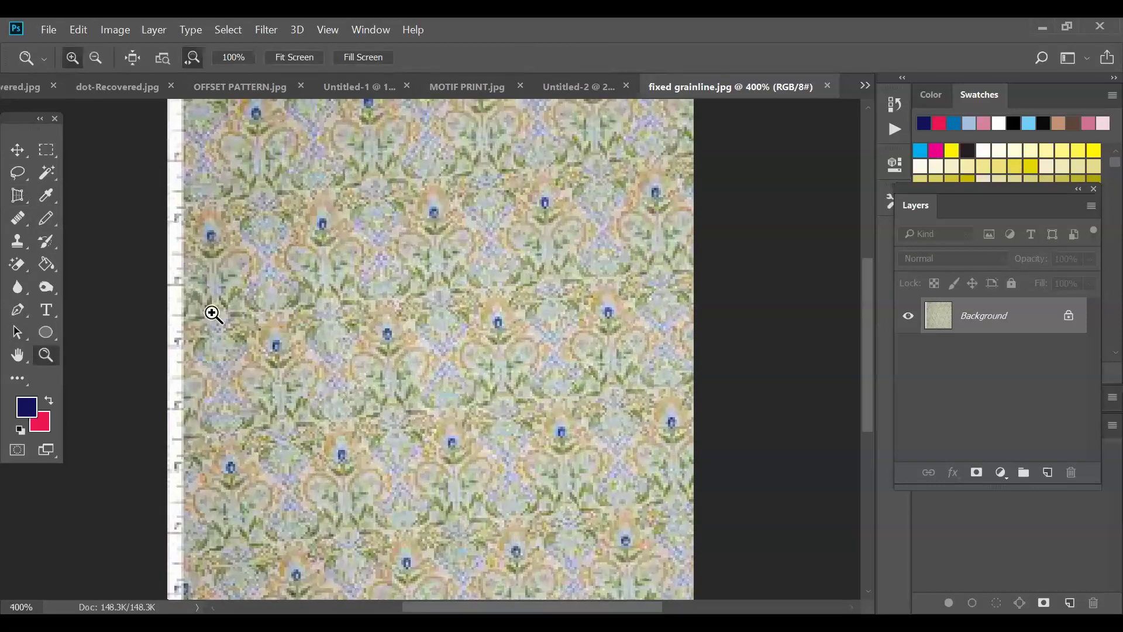
{"action": "left_click", "coordinate": [19, 197]}
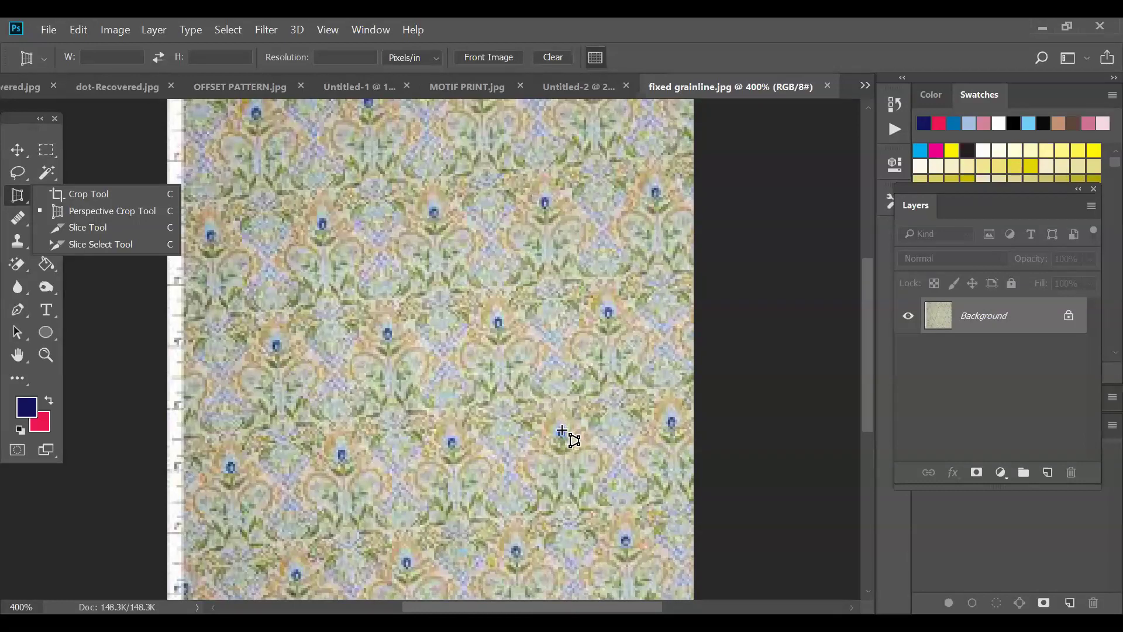
{"action": "left_click", "coordinate": [322, 216]}
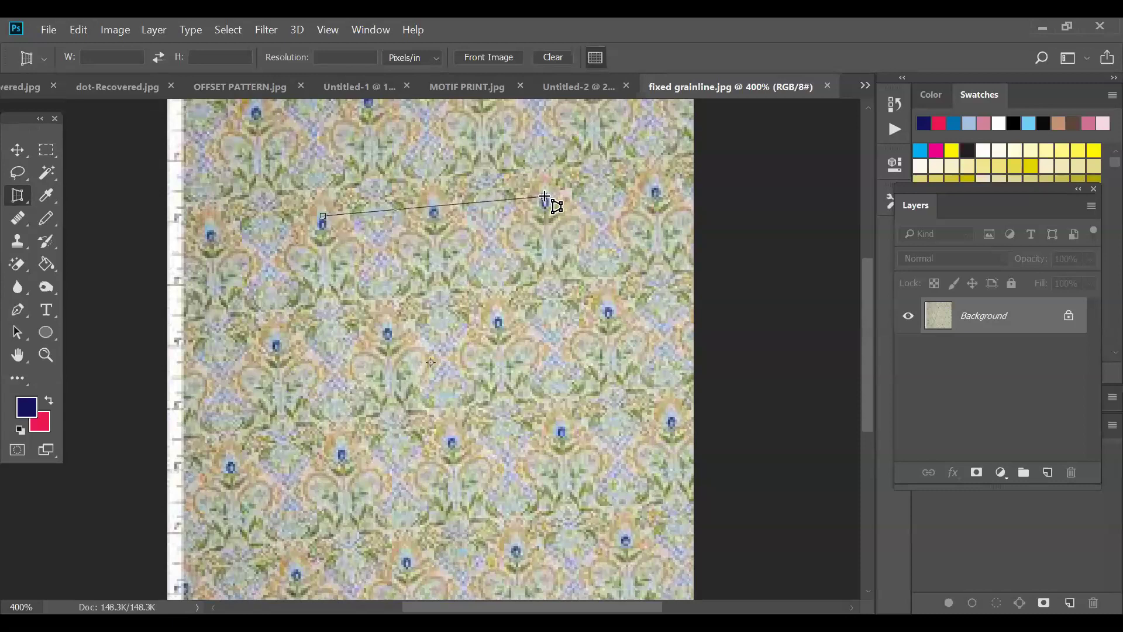
{"action": "left_click", "coordinate": [545, 197]}
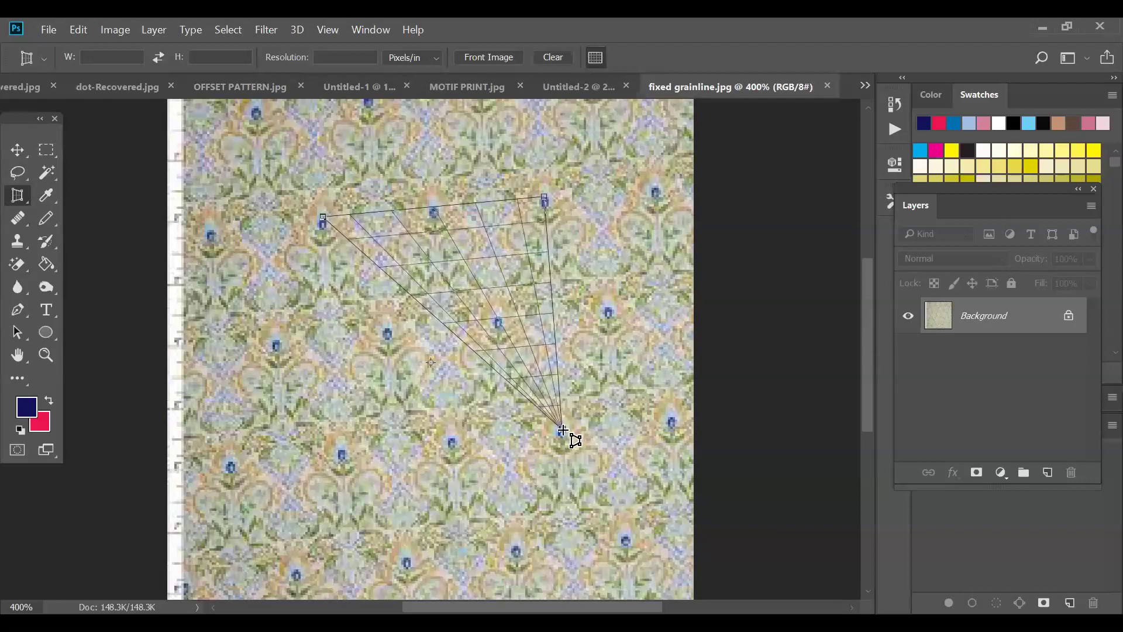
{"action": "left_click", "coordinate": [563, 430]}
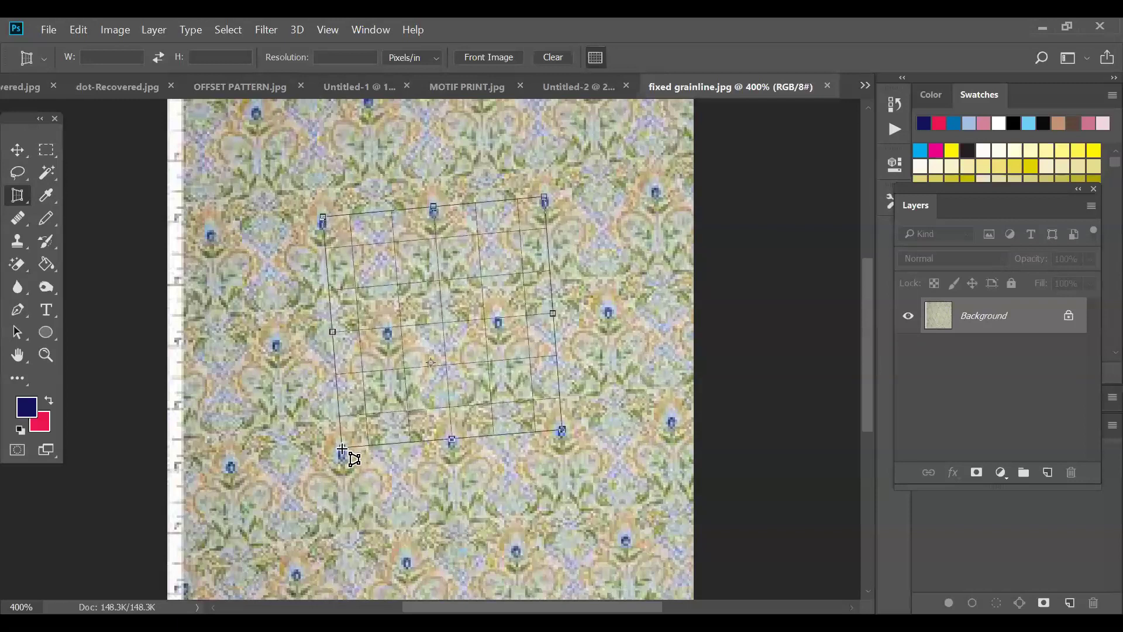
{"action": "left_click", "coordinate": [342, 448]}
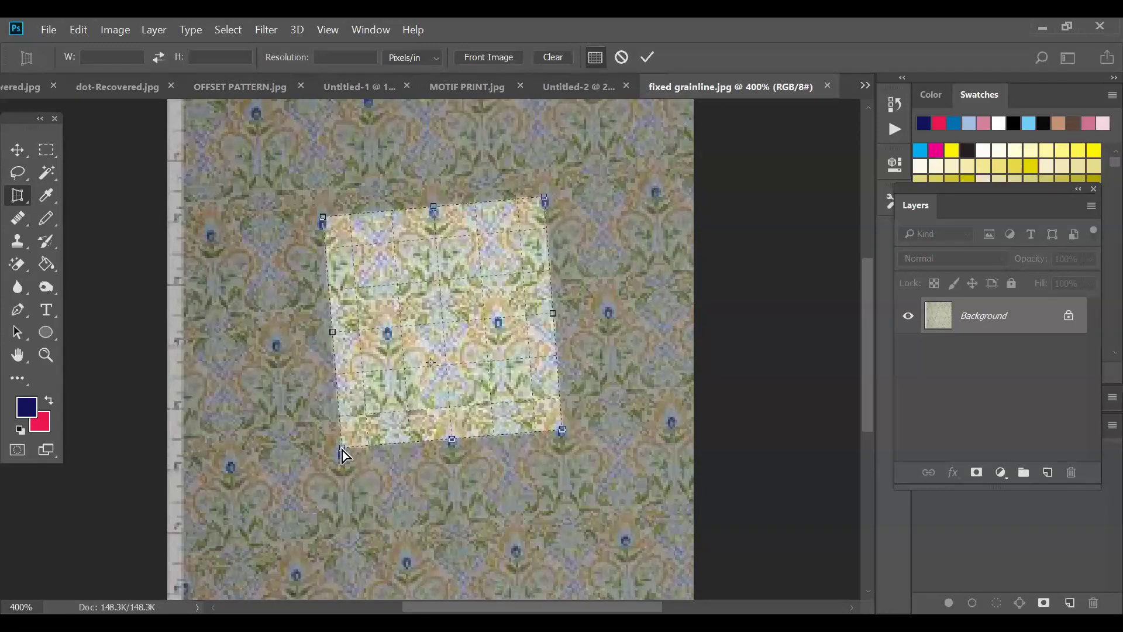
{"action": "left_click_drag", "start_coordinate": [342, 451], "coordinate": [229, 413]}
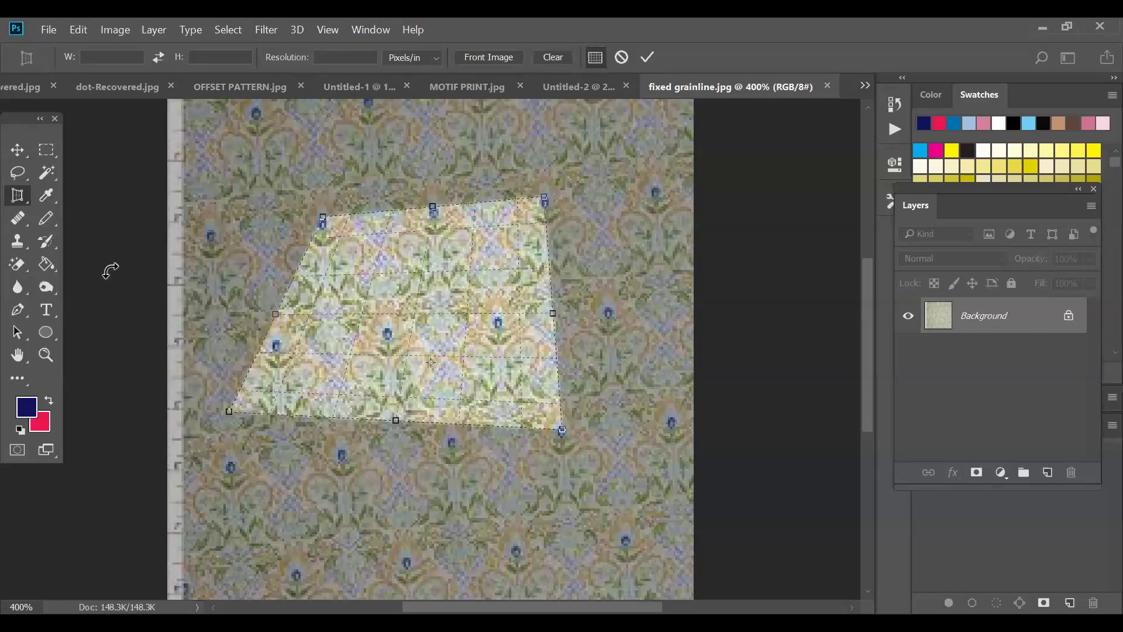
{"action": "left_click", "coordinate": [18, 153]}
{"action": "left_click", "coordinate": [723, 275]}
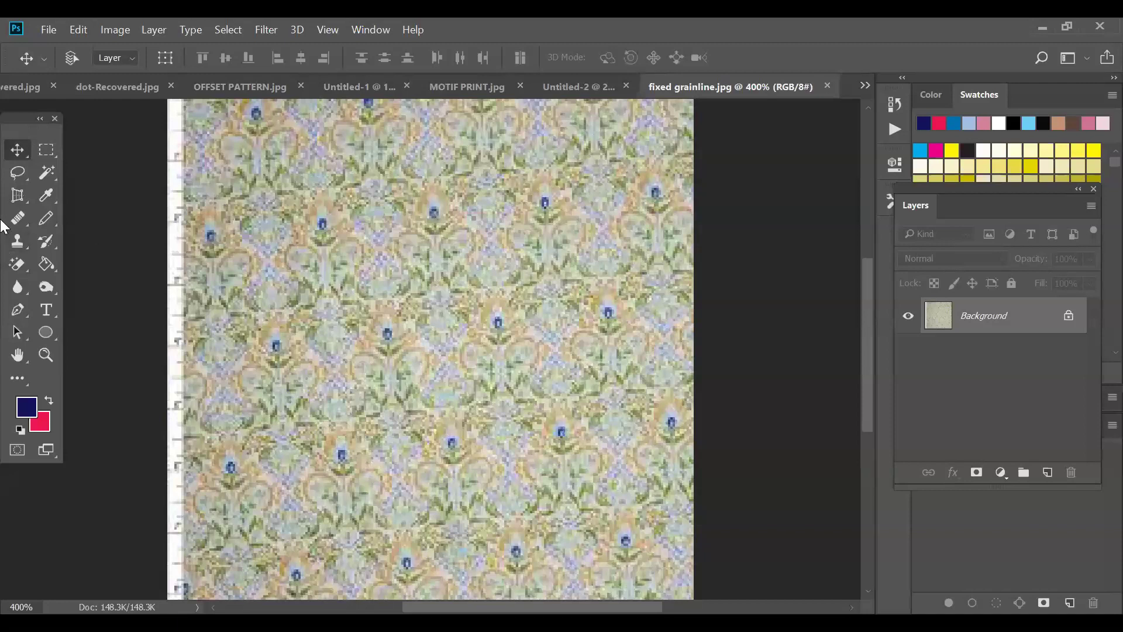
{"action": "left_click", "coordinate": [19, 199]}
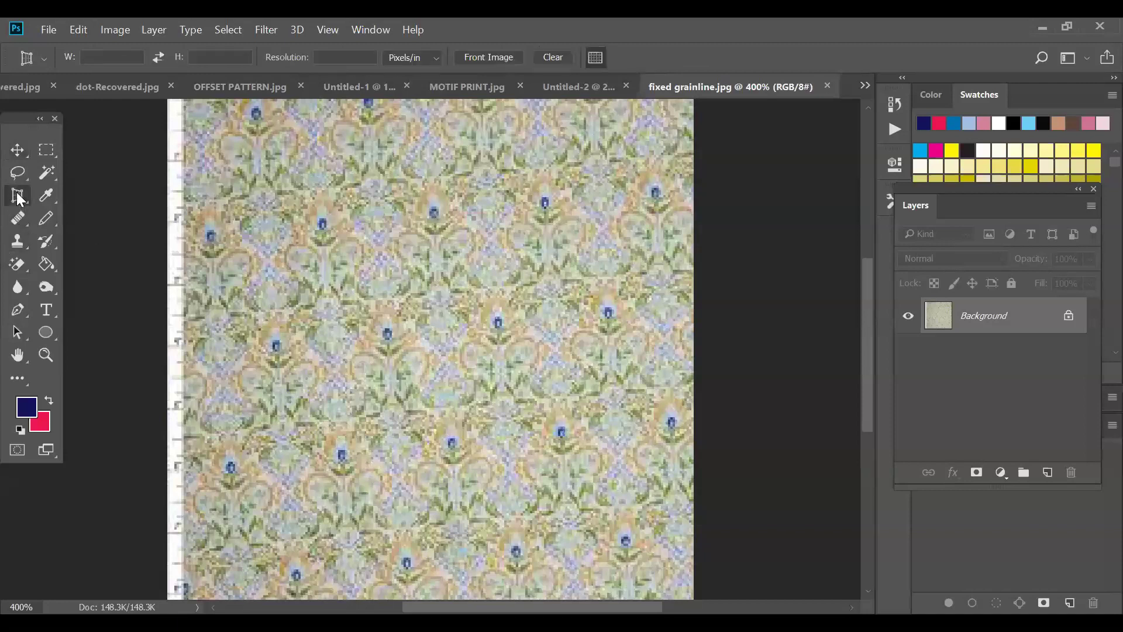
{"action": "left_click", "coordinate": [323, 216]}
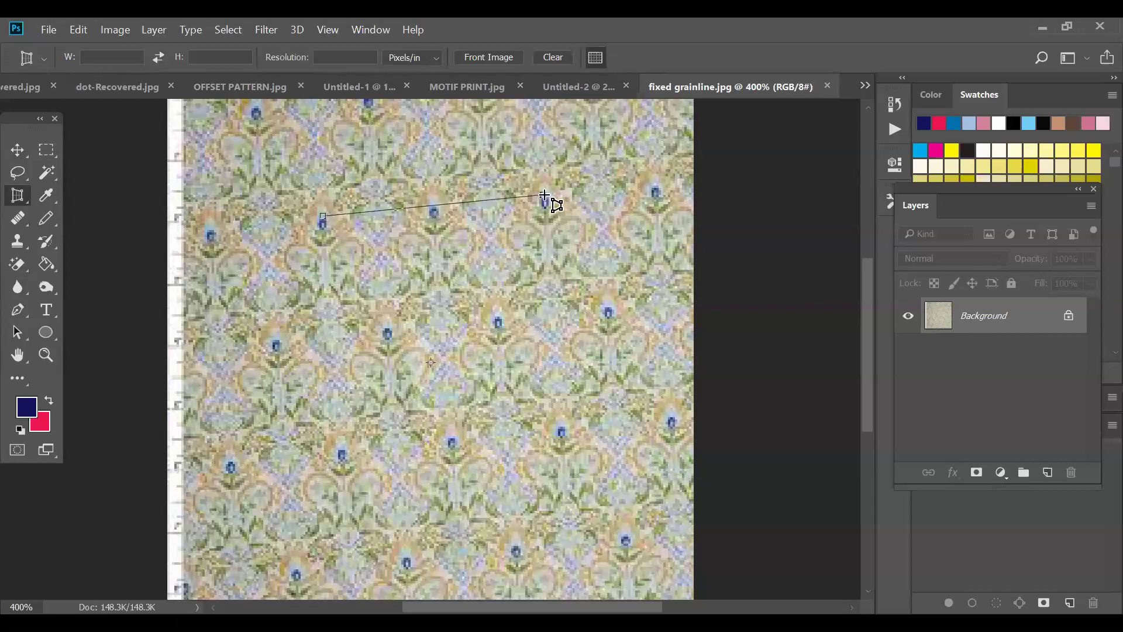
{"action": "left_click", "coordinate": [544, 195]}
{"action": "left_click", "coordinate": [560, 253]}
{"action": "left_click", "coordinate": [560, 425]}
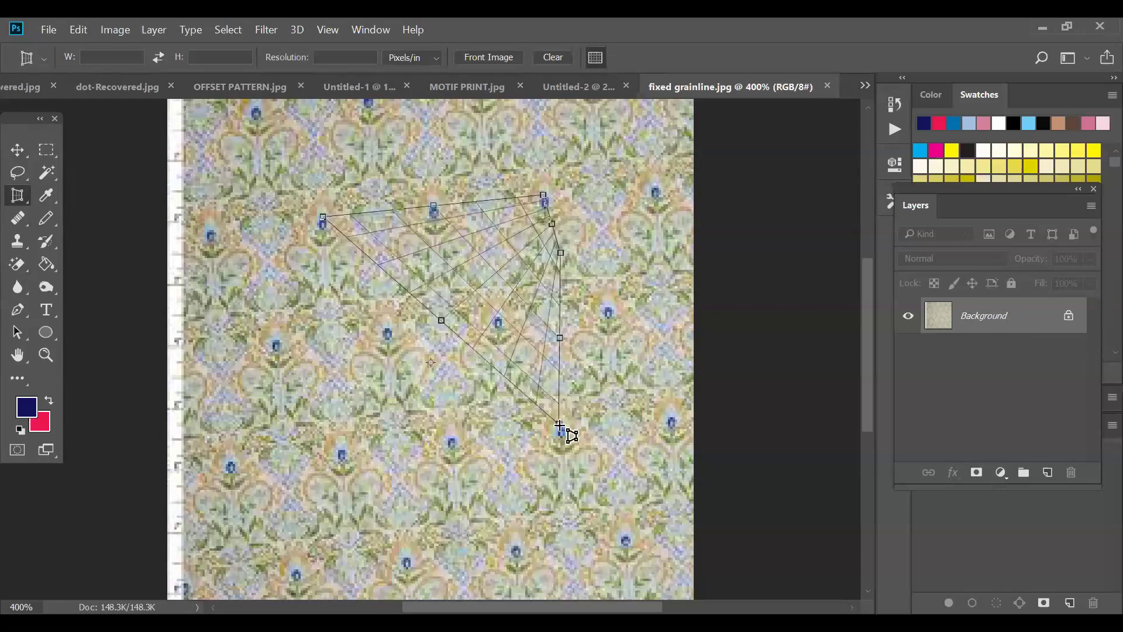
{"action": "left_click", "coordinate": [560, 426]}
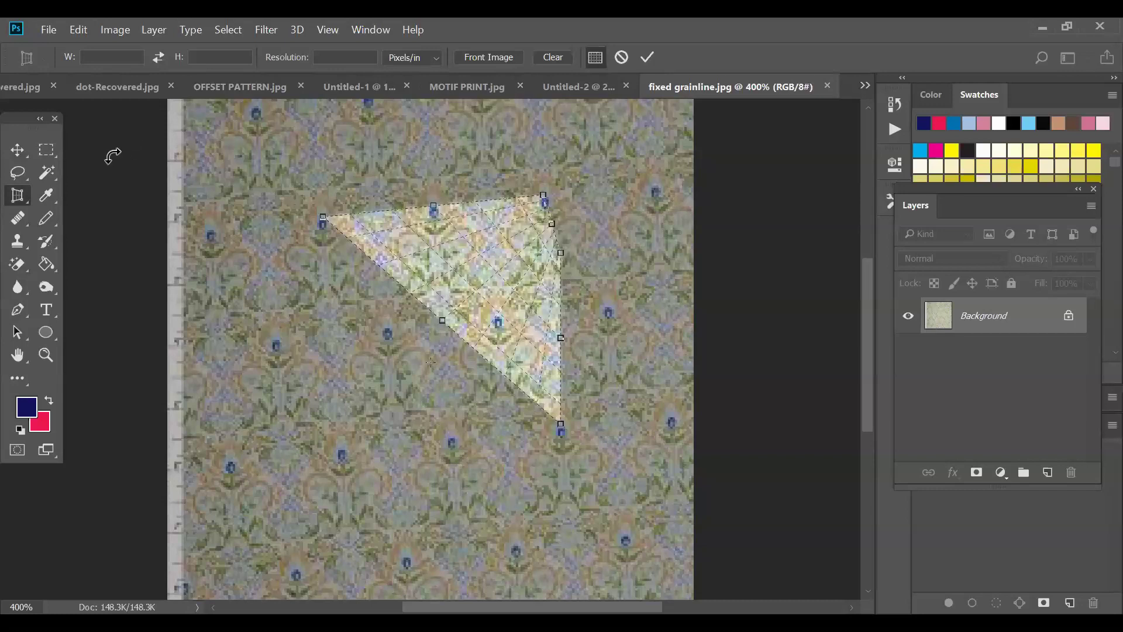
{"action": "left_click", "coordinate": [17, 201]}
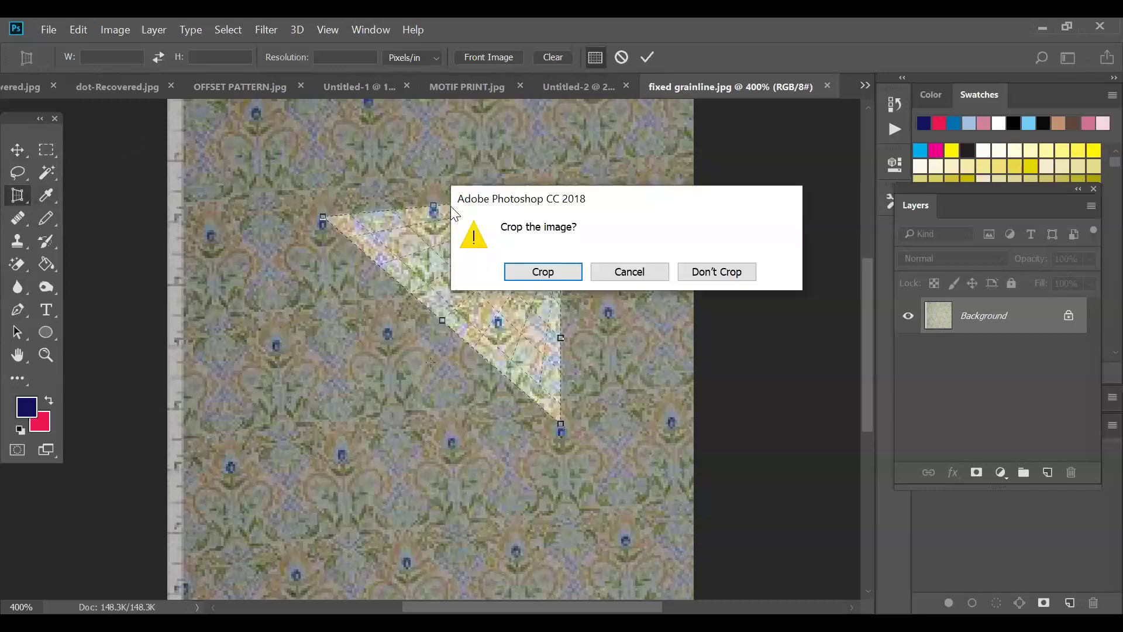
{"action": "left_click", "coordinate": [705, 272]}
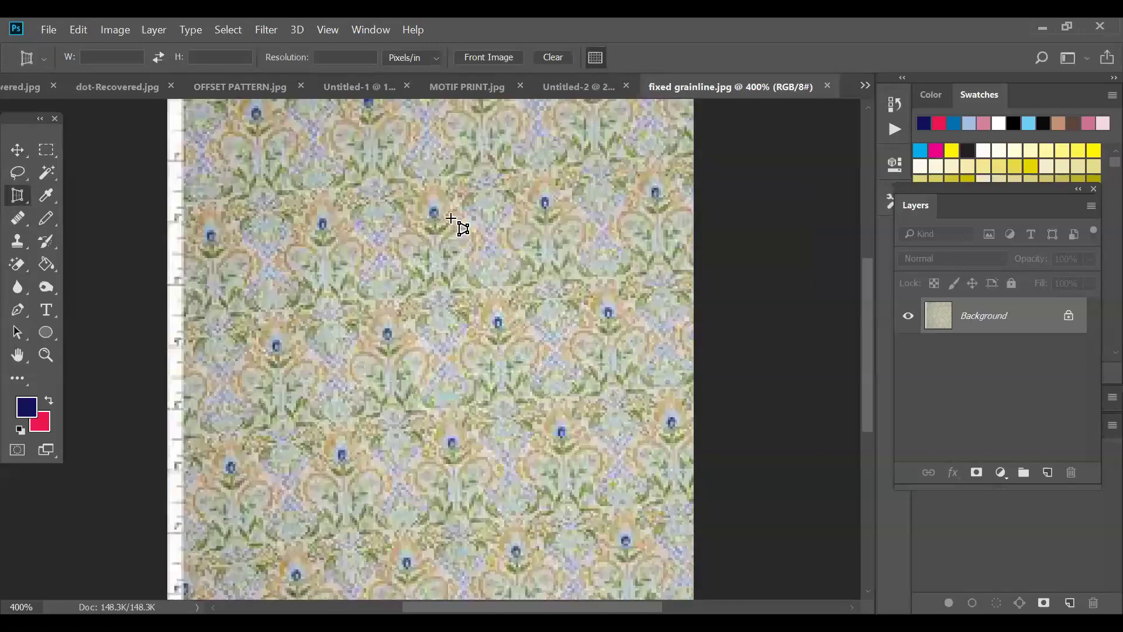
Perspective-crop the fabric to one slanted repeat, placing the four corners on matching blue flower tips two motifs apart, and apply the crop
{"action": "left_click", "coordinate": [321, 218]}
{"action": "left_click", "coordinate": [546, 200]}
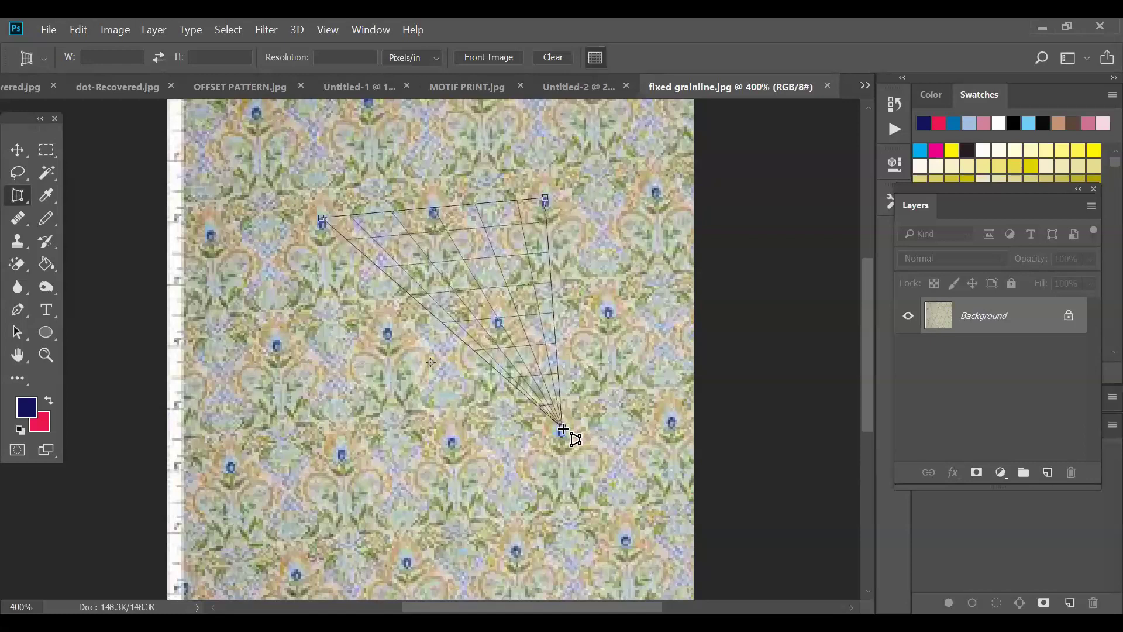
{"action": "left_click", "coordinate": [563, 429]}
{"action": "left_click", "coordinate": [344, 450]}
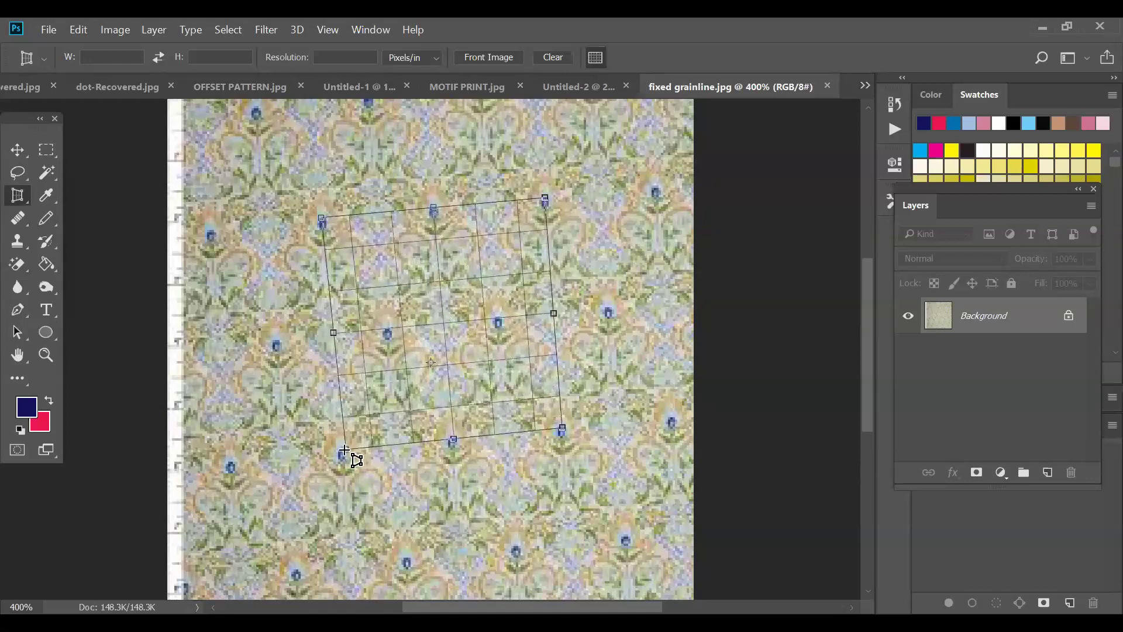
{"action": "left_click_drag", "start_coordinate": [342, 450], "coordinate": [342, 447]}
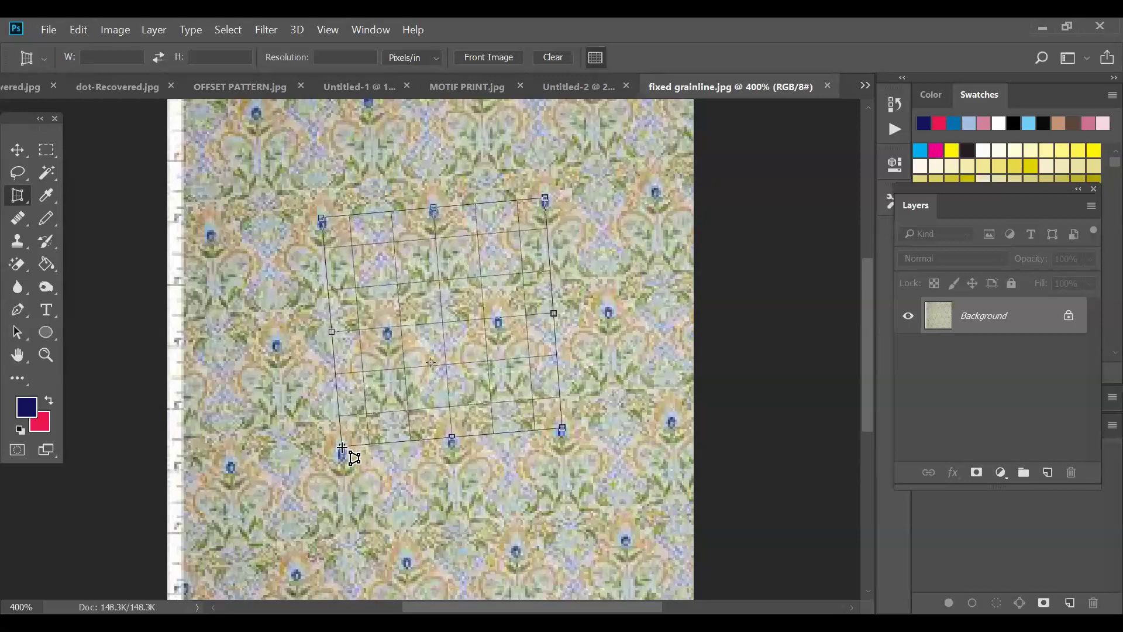
{"action": "left_click", "coordinate": [342, 448]}
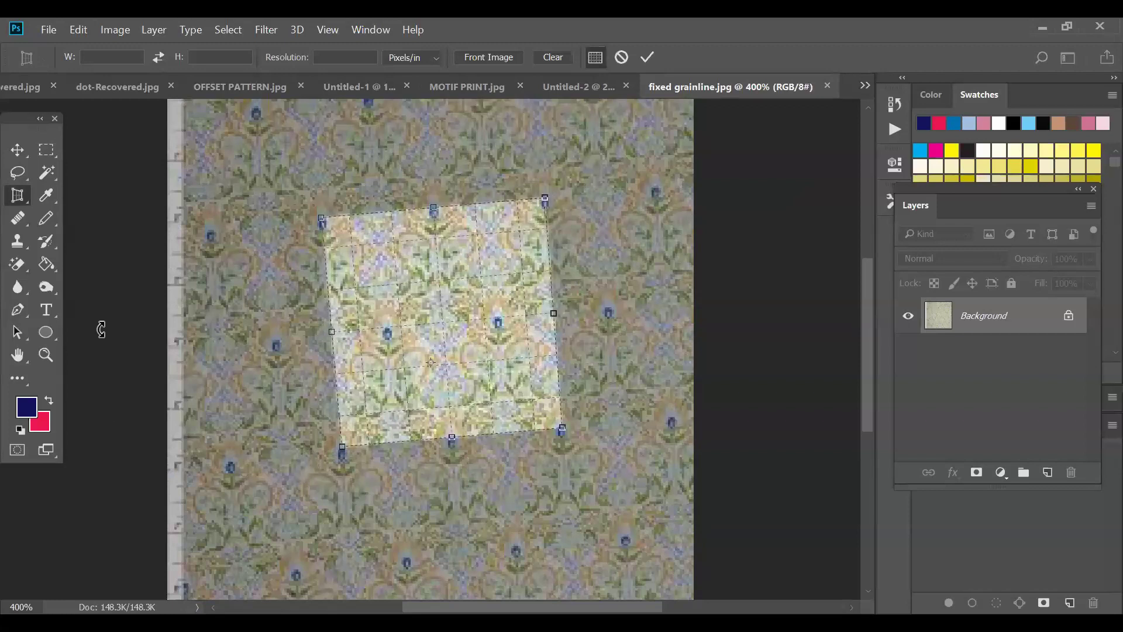
{"action": "left_click", "coordinate": [15, 335]}
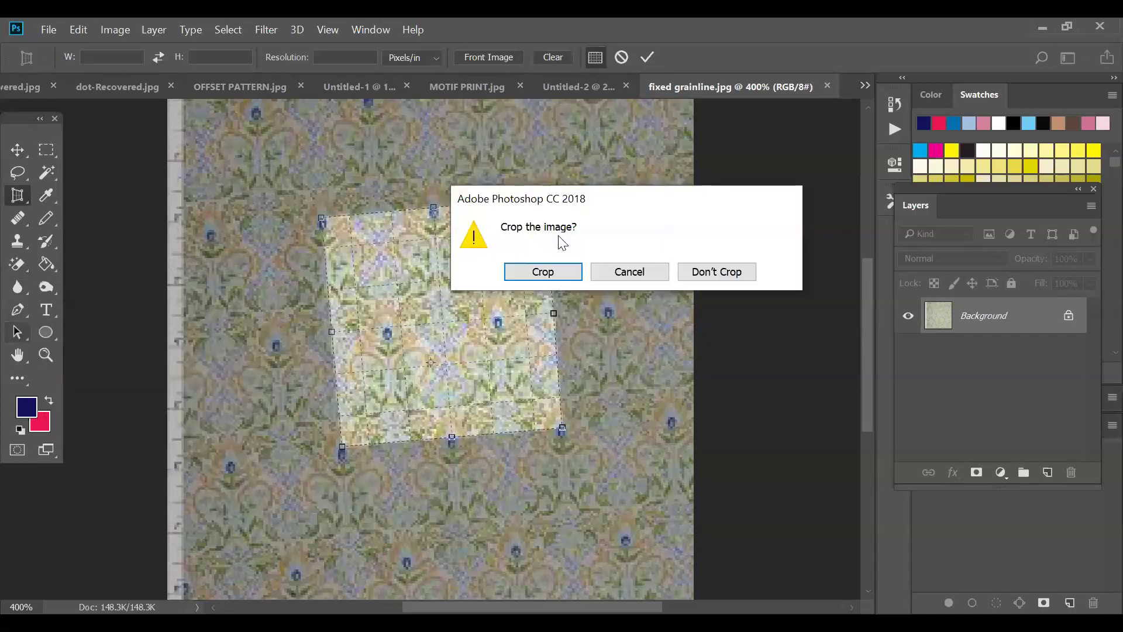
{"action": "left_click", "coordinate": [563, 270]}
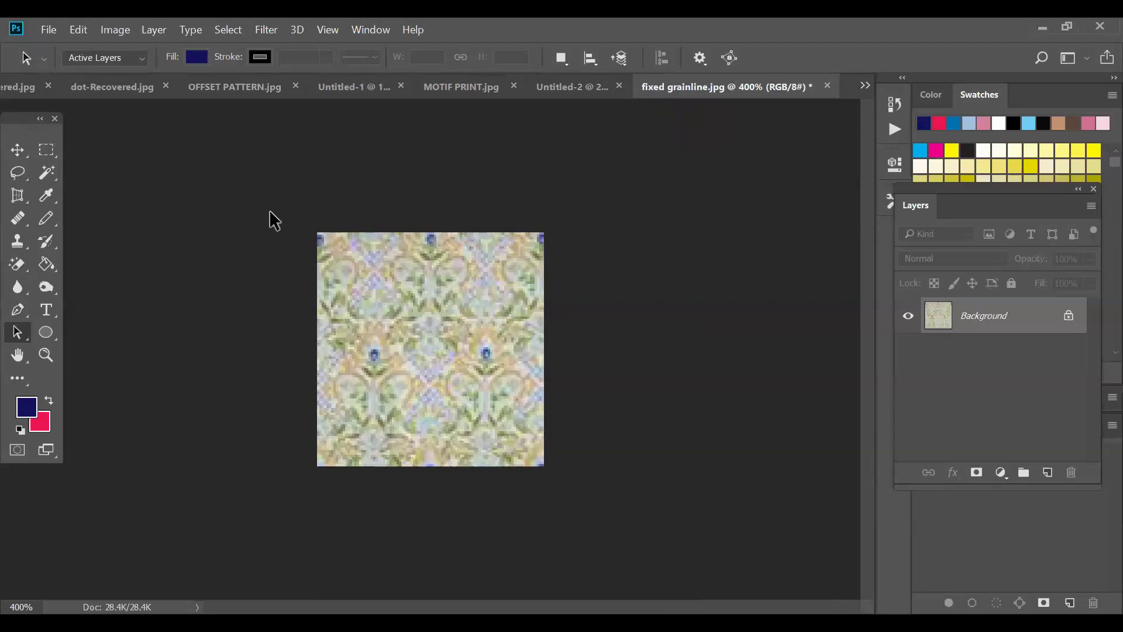
Apply the Offset filter to the cropped tile with horizontal -153 and vertical -133 pixels, using wrap around for undefined areas
{"action": "left_click", "coordinate": [328, 29]}
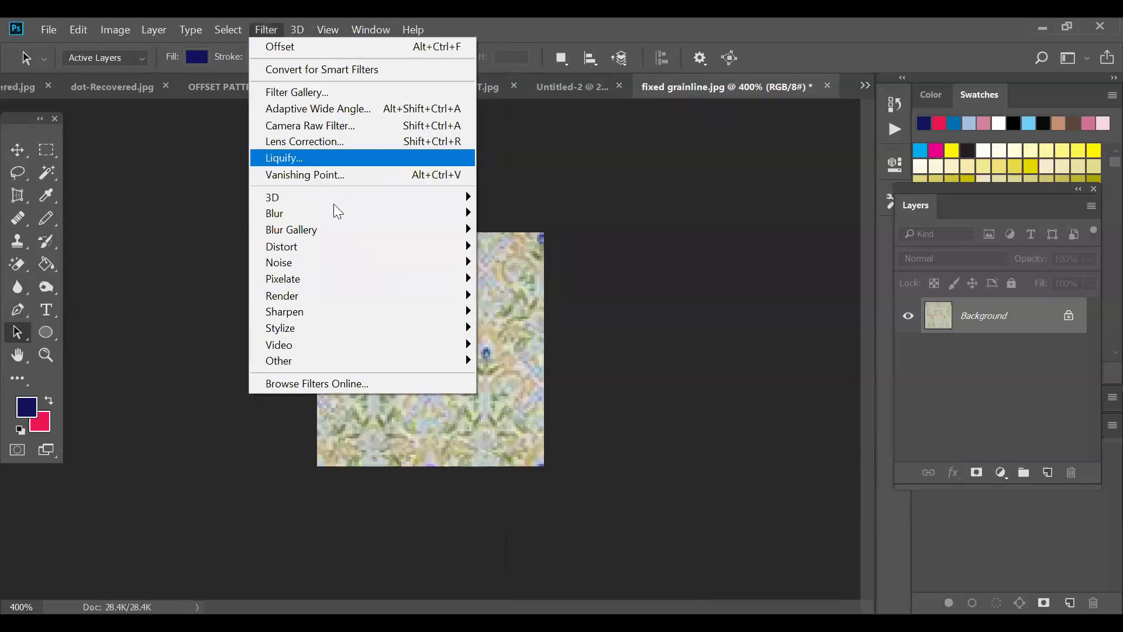
{"action": "mouse_move", "coordinate": [363, 348]}
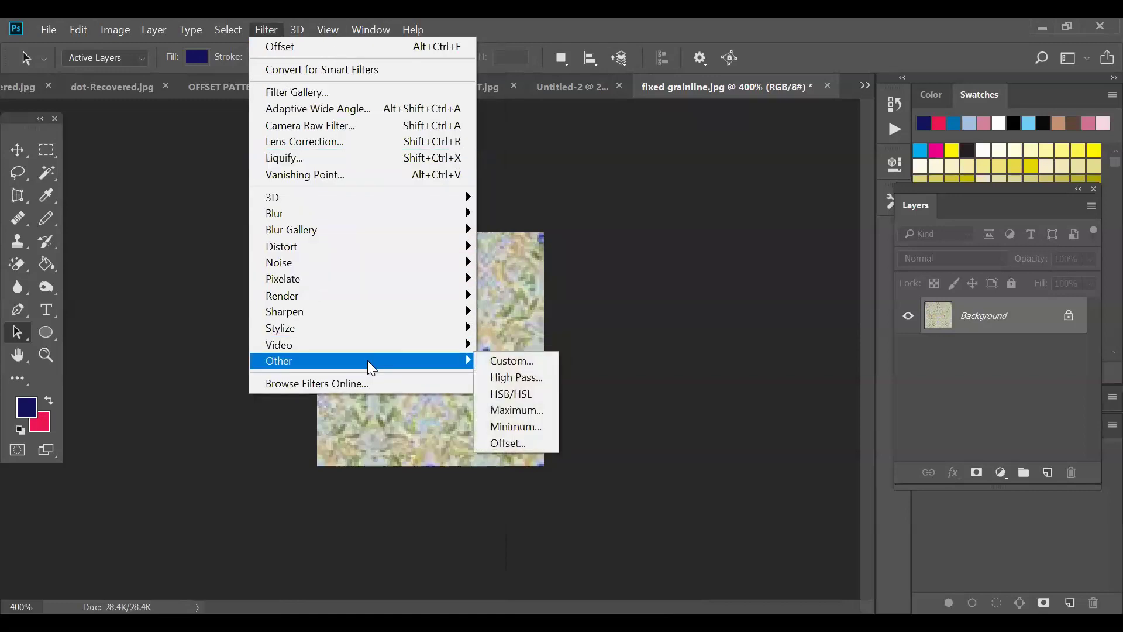
{"action": "left_click", "coordinate": [520, 446]}
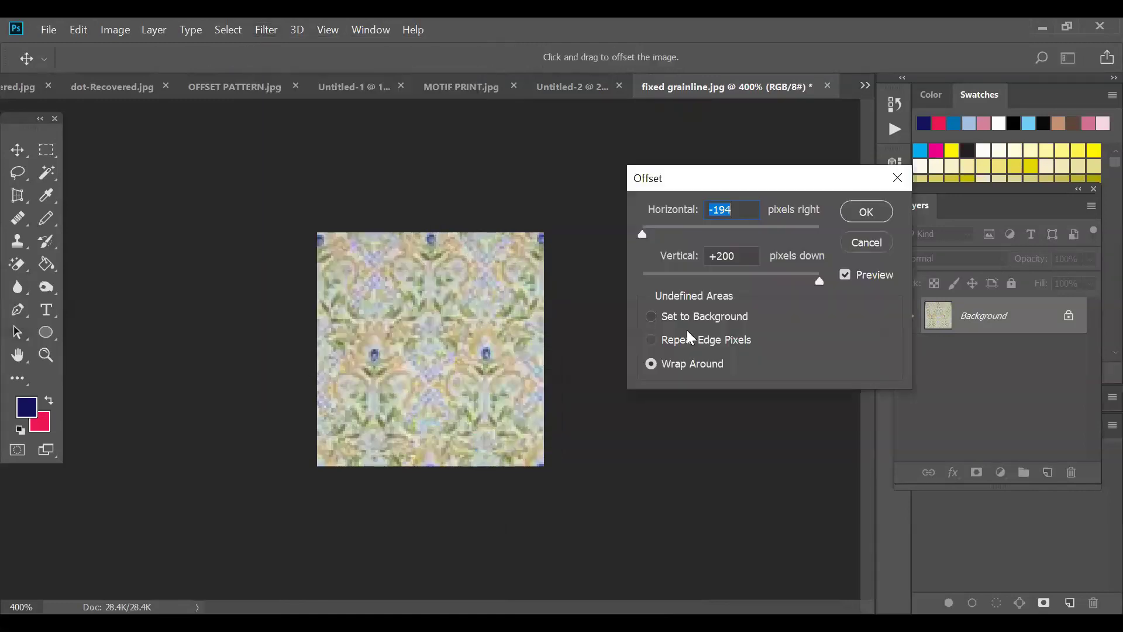
{"action": "left_click_drag", "start_coordinate": [641, 233], "coordinate": [727, 236]}
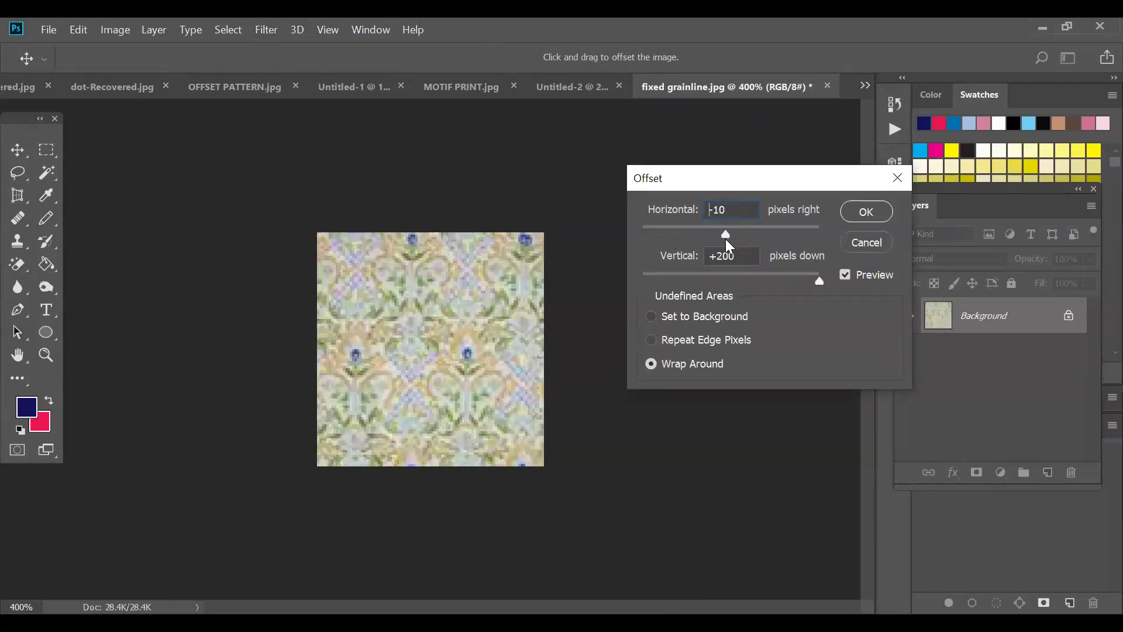
{"action": "left_click_drag", "start_coordinate": [726, 234], "coordinate": [657, 233]}
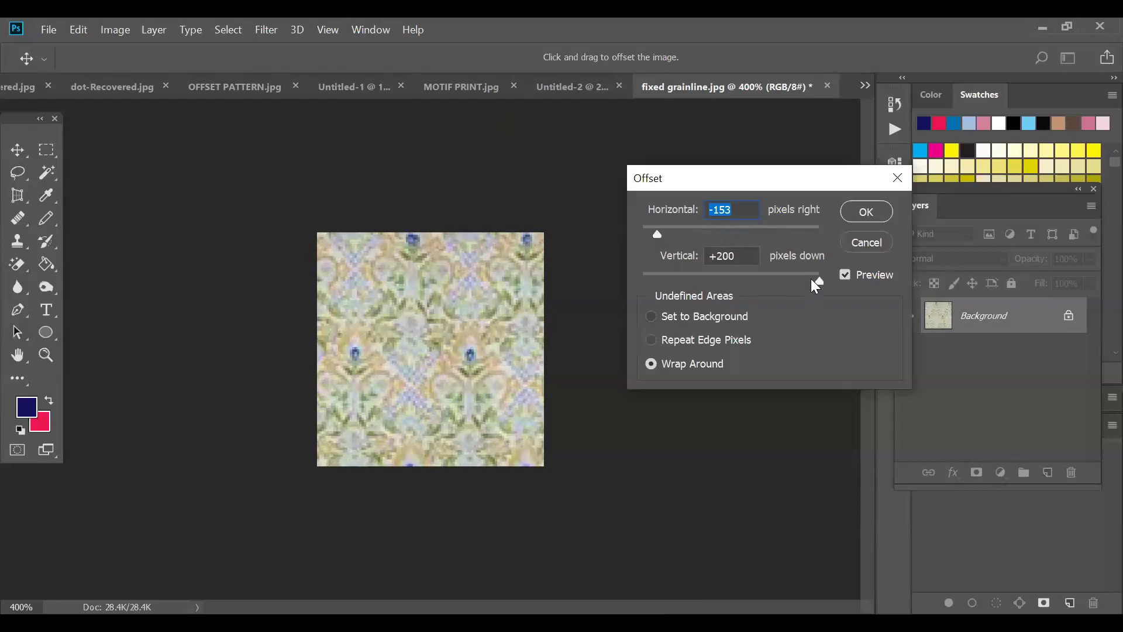
{"action": "left_click_drag", "start_coordinate": [820, 279], "coordinate": [666, 282]}
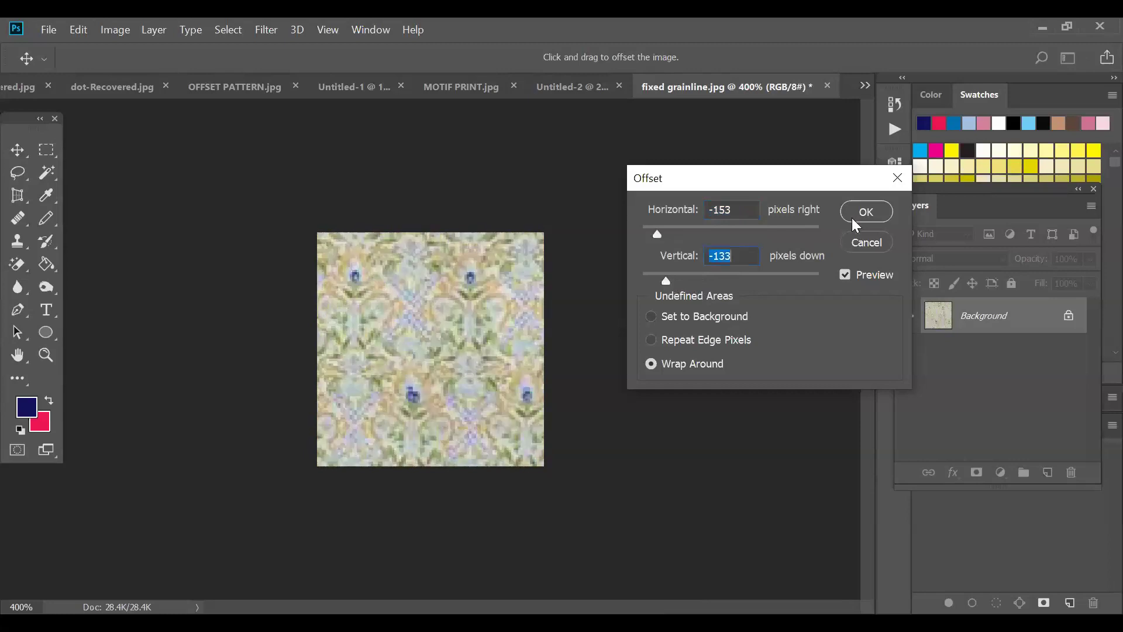
{"action": "left_click", "coordinate": [867, 214]}
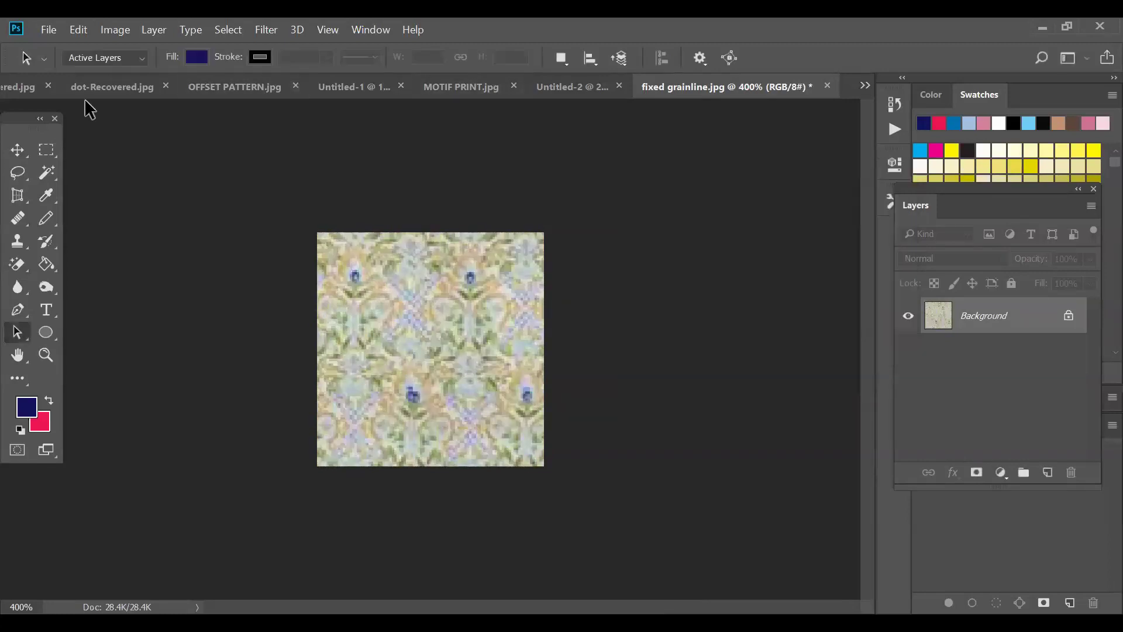
Define the offset tile as a pattern named fixed grainline.jpg
{"action": "left_click", "coordinate": [77, 30]}
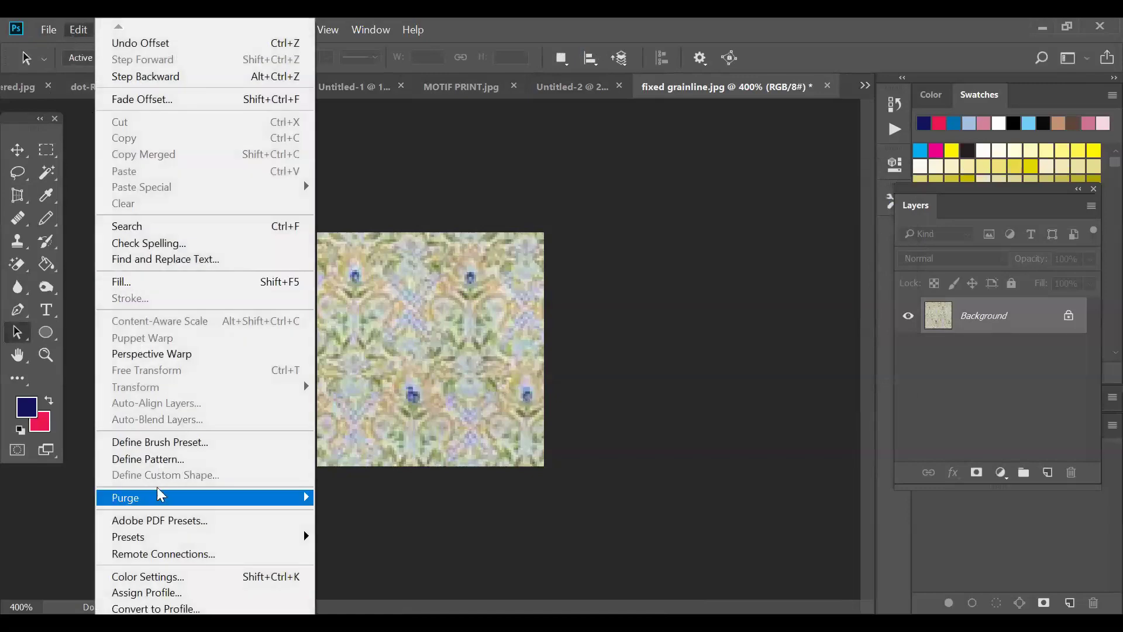
{"action": "left_click", "coordinate": [162, 462]}
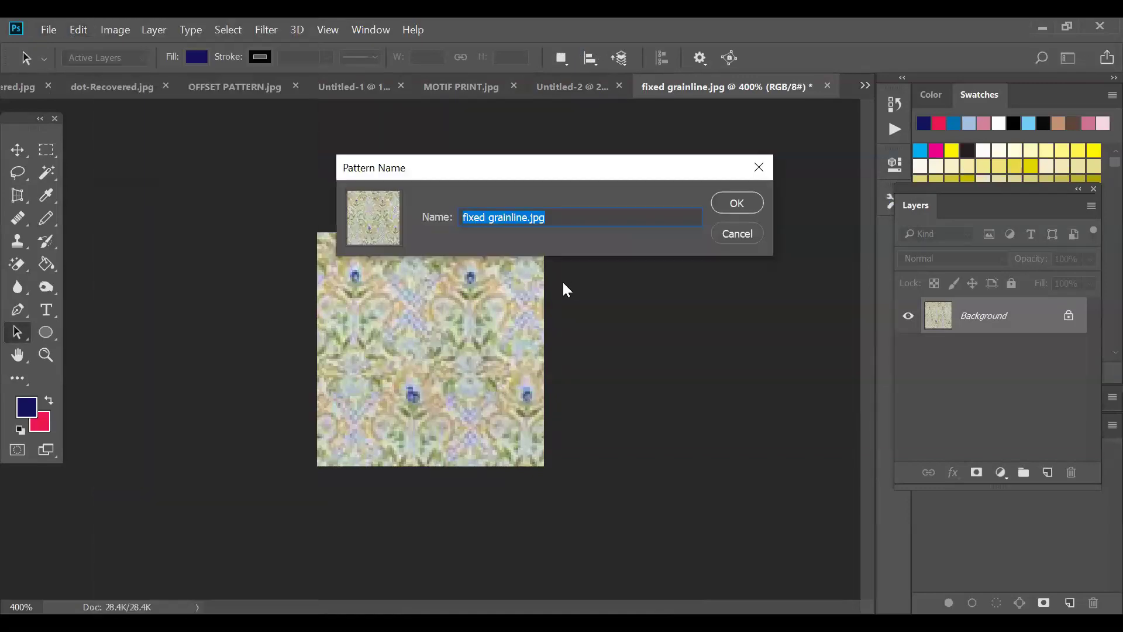
{"action": "left_click", "coordinate": [736, 203]}
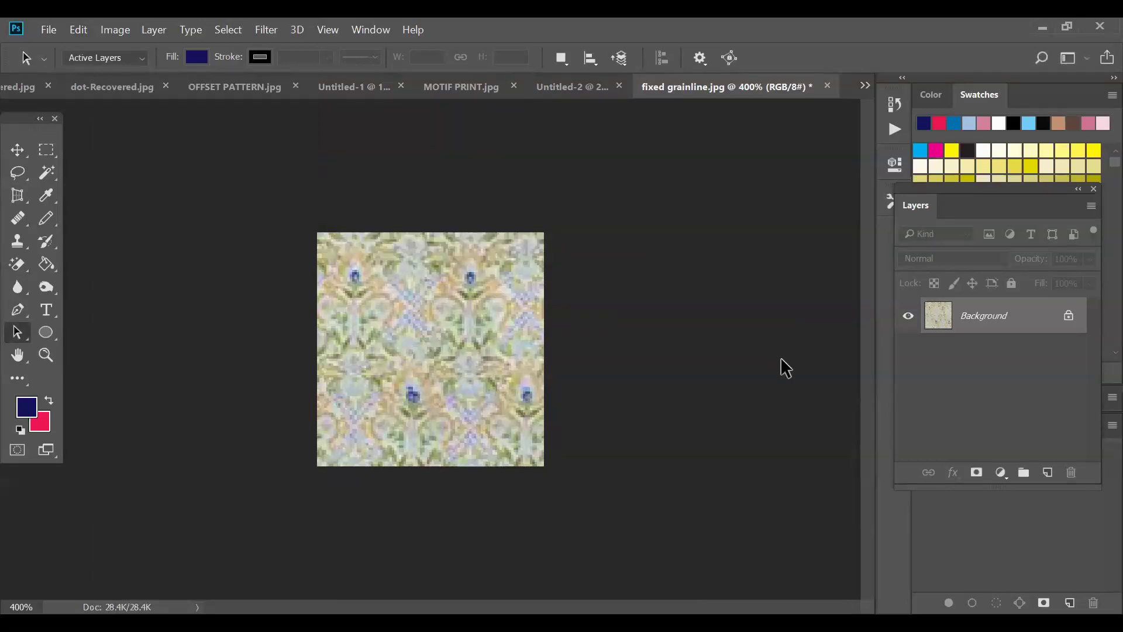
Create a new white Letter document, 8.5 x 11 inches at 300 pixels/inch in RGB Color
{"action": "left_click", "coordinate": [50, 29]}
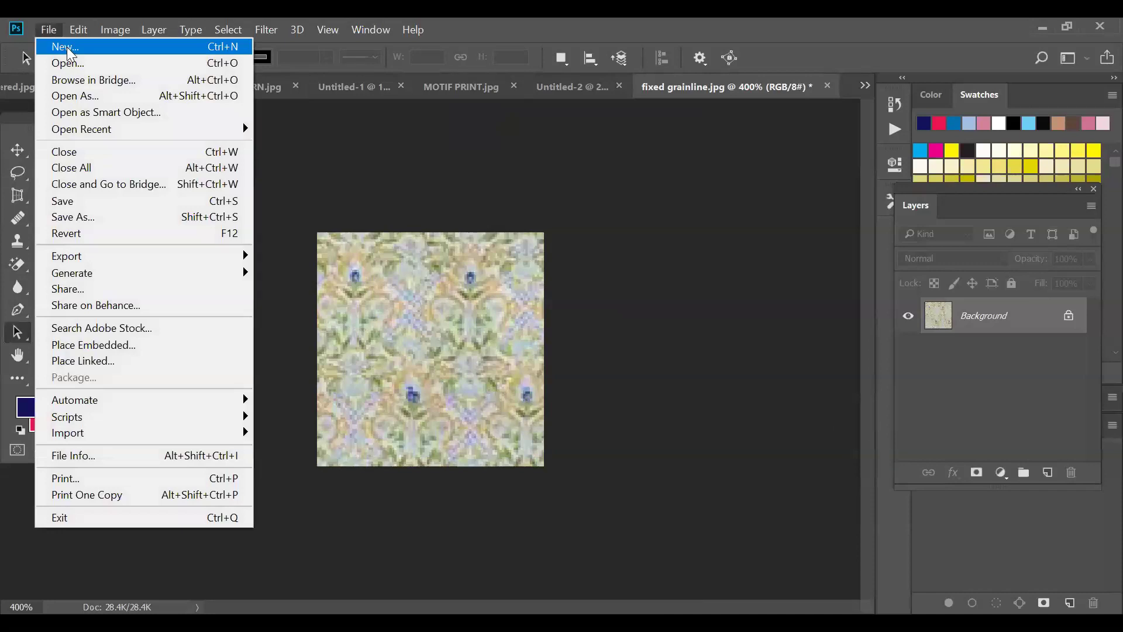
{"action": "left_click", "coordinate": [69, 49]}
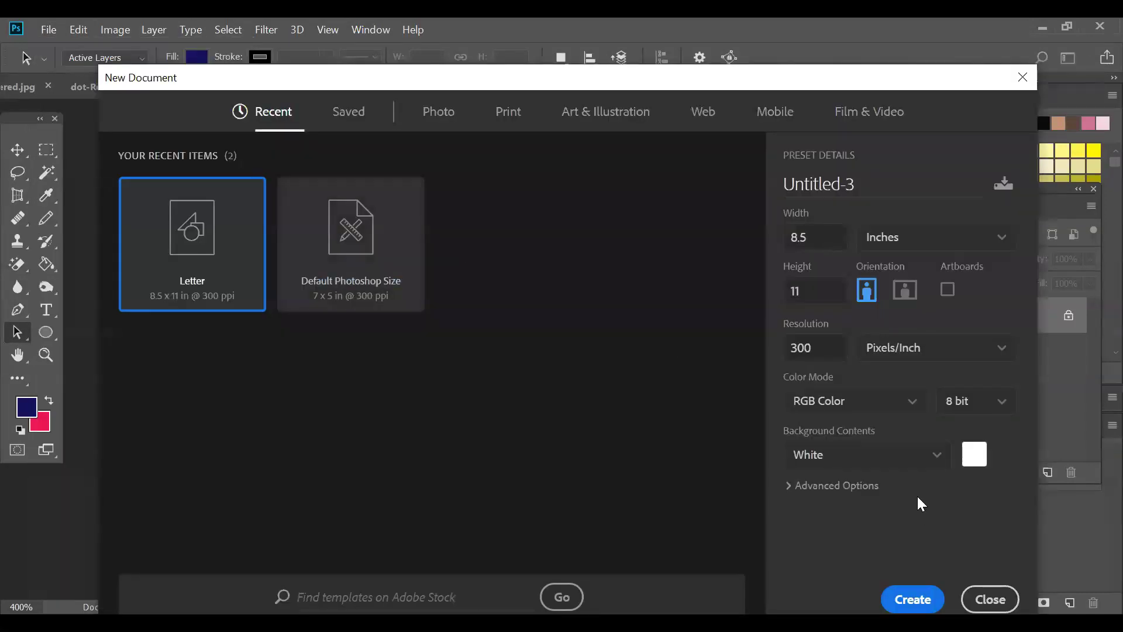
{"action": "left_click", "coordinate": [904, 594]}
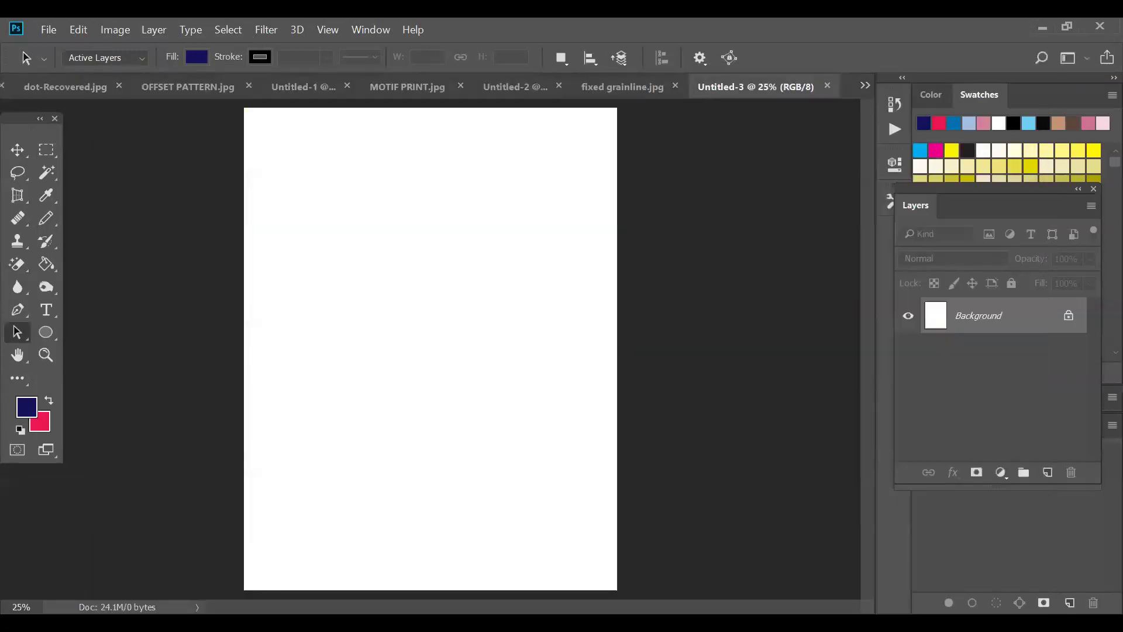
Add a pattern fill layer with the newly defined fabric pattern, scaled to 616%, over the white background
{"action": "left_click", "coordinate": [1003, 473]}
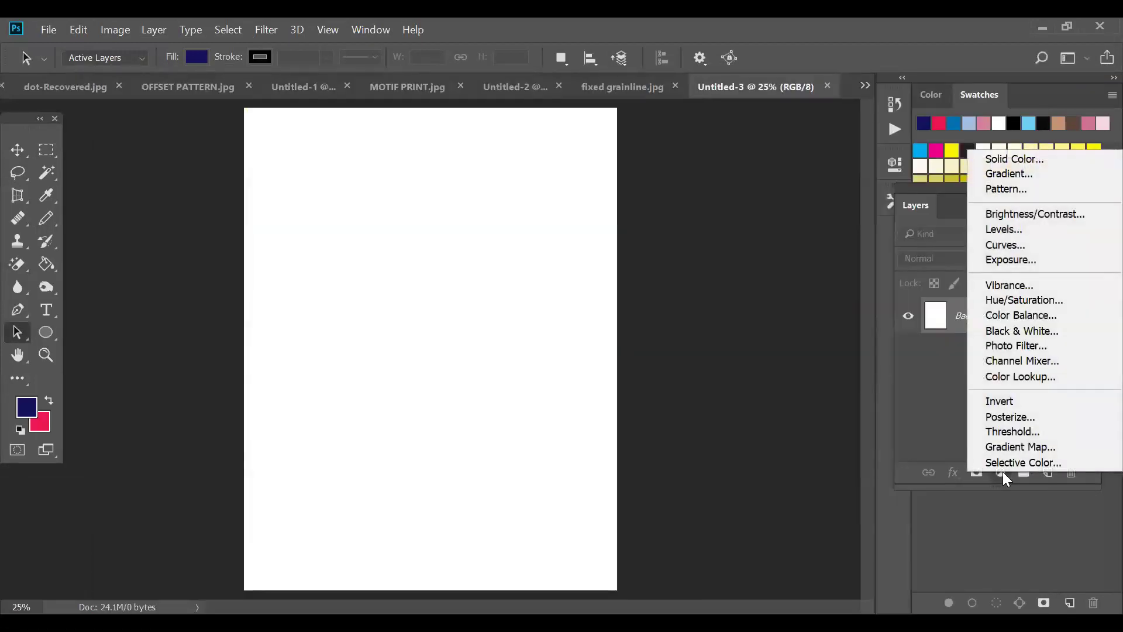
{"action": "left_click", "coordinate": [989, 196]}
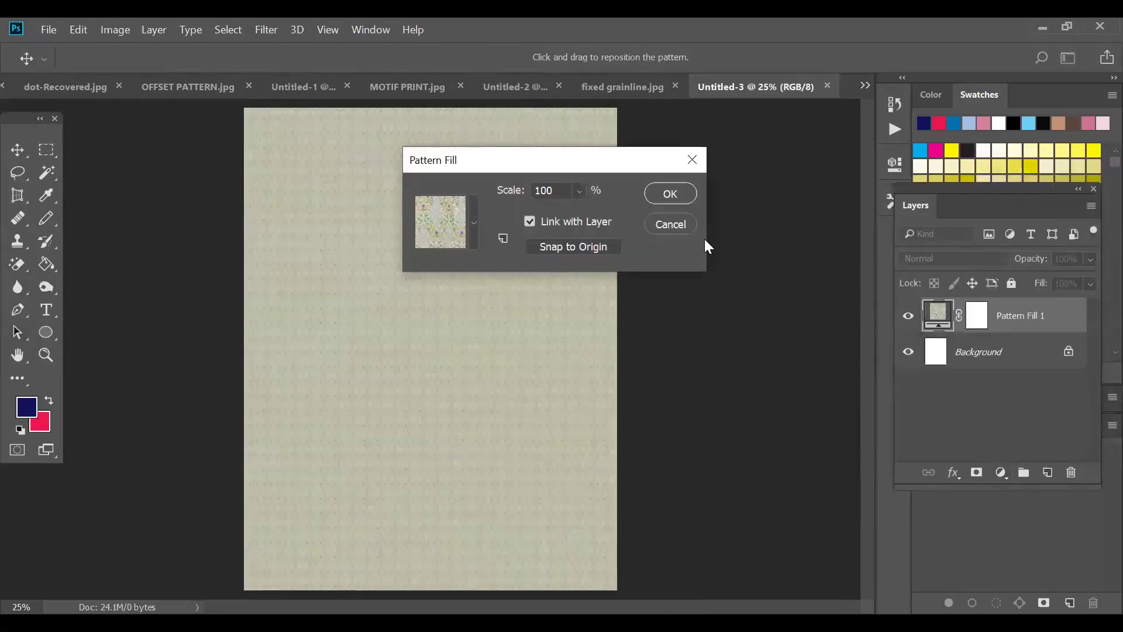
{"action": "left_click", "coordinate": [577, 190]}
{"action": "left_click_drag", "start_coordinate": [584, 210], "coordinate": [626, 211]}
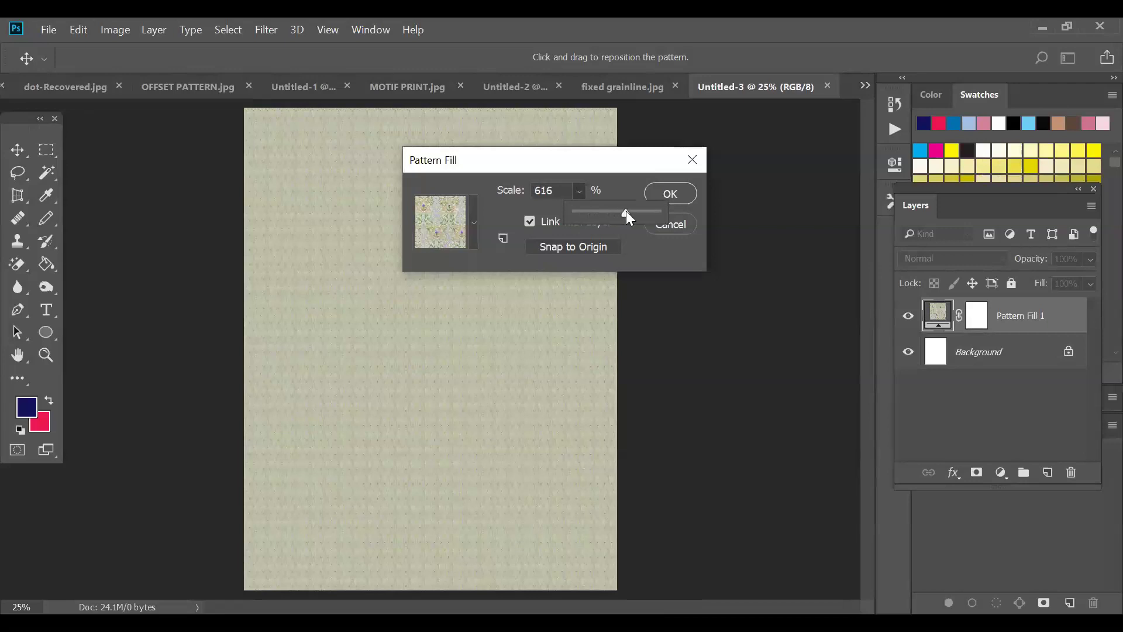
{"action": "left_click", "coordinate": [679, 195]}
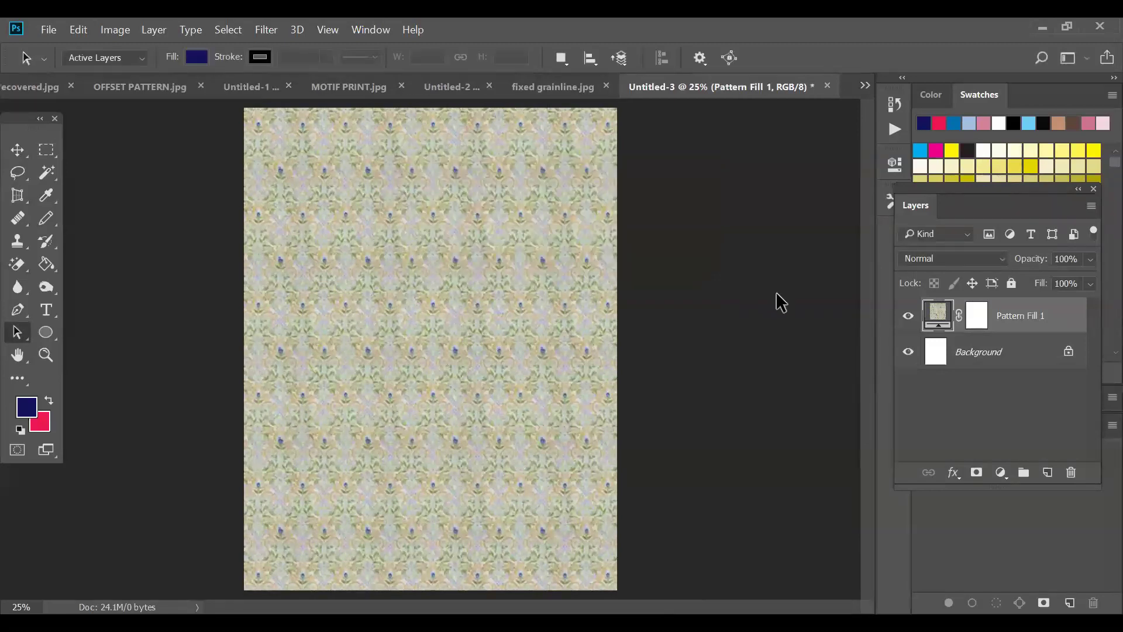